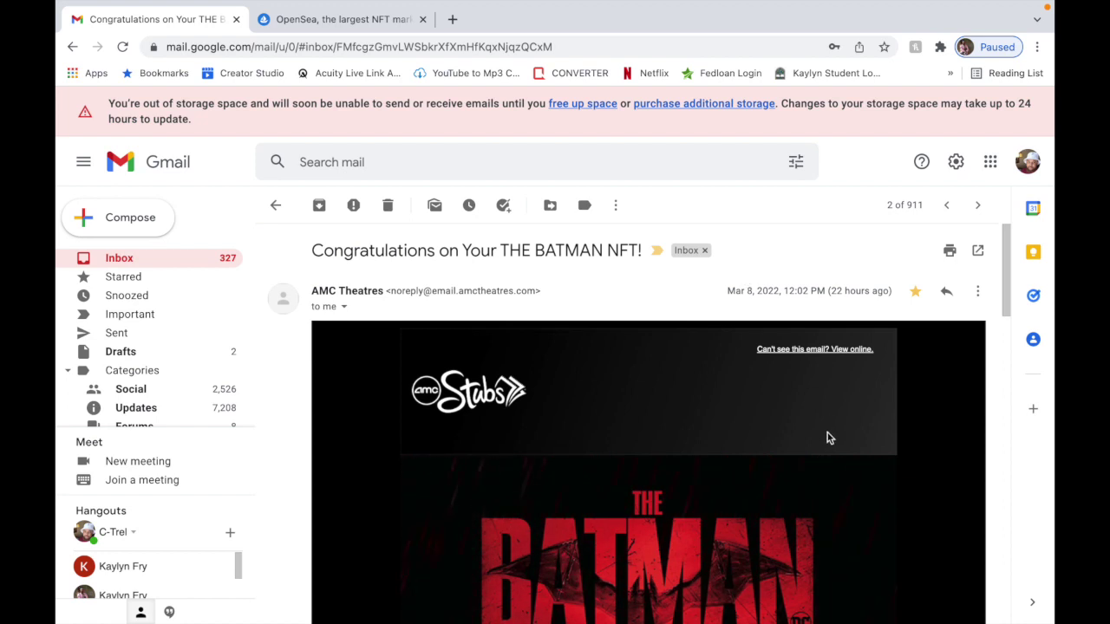
# Scroll down the email to the 'To redeem your NFT' steps and the nft.dcuniverse.com link.
pyautogui.scroll(-1, 836, 439)
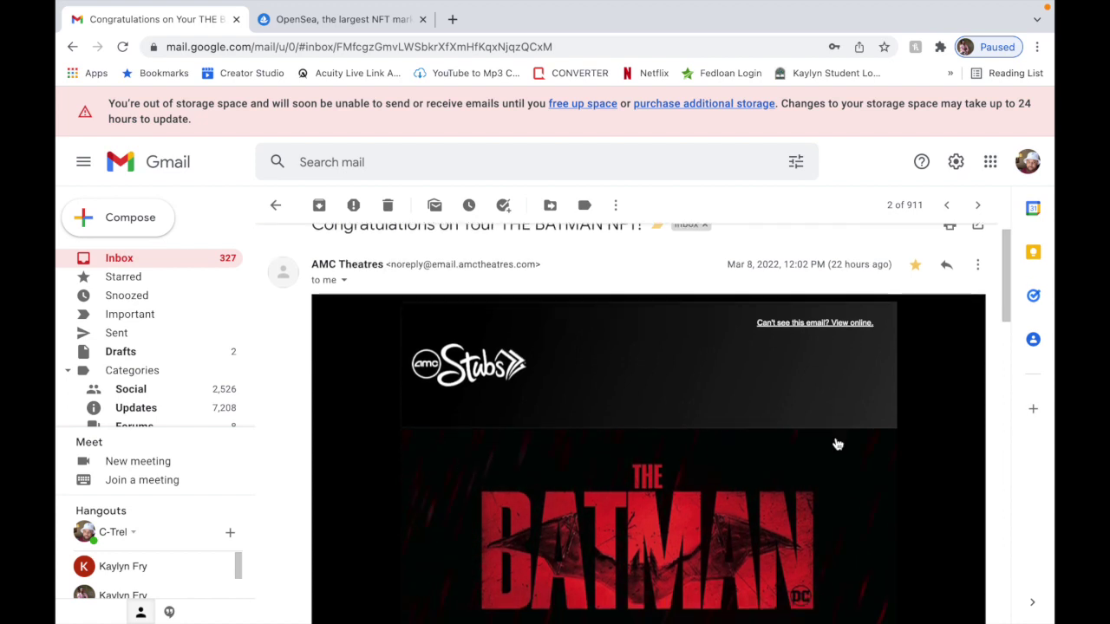
pyautogui.scroll(-3, 836, 443)
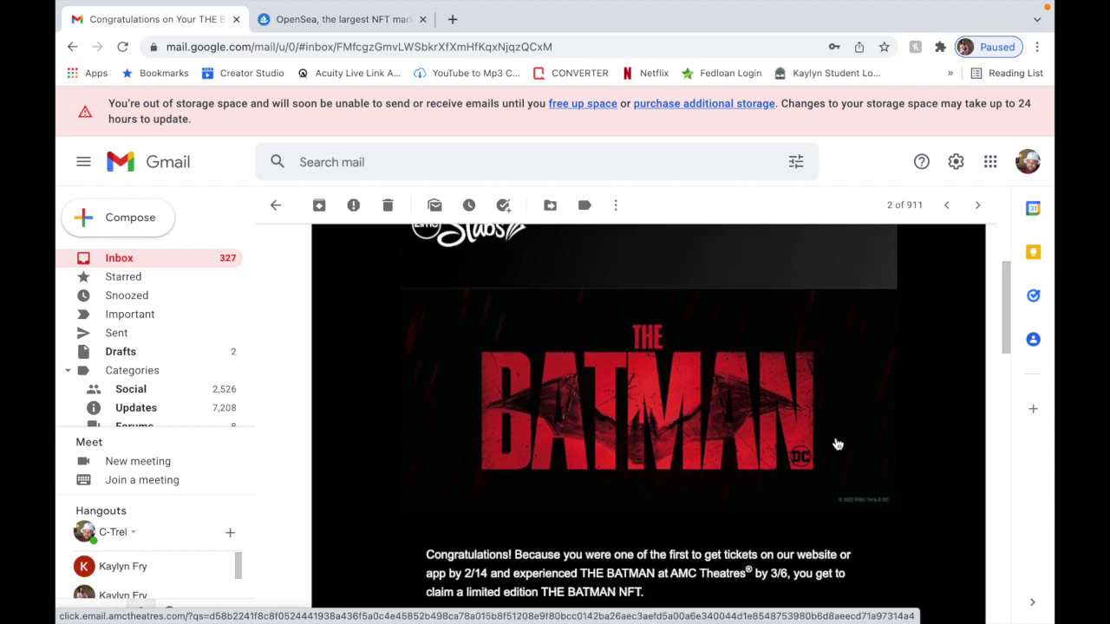
pyautogui.scroll(-2, 837, 444)
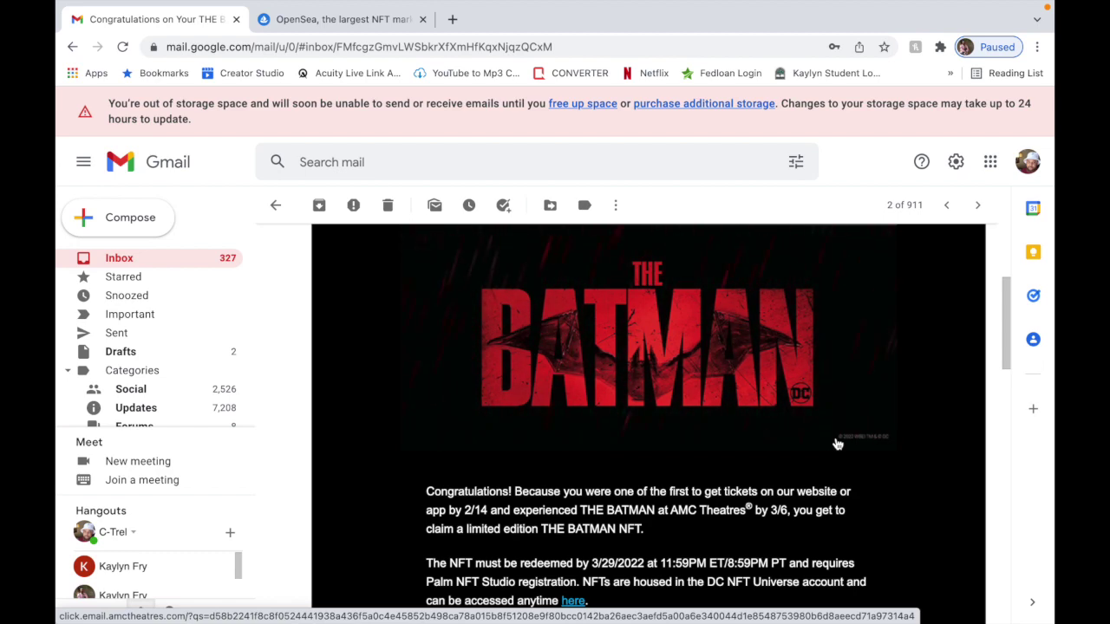
pyautogui.scroll(-3, 836, 444)
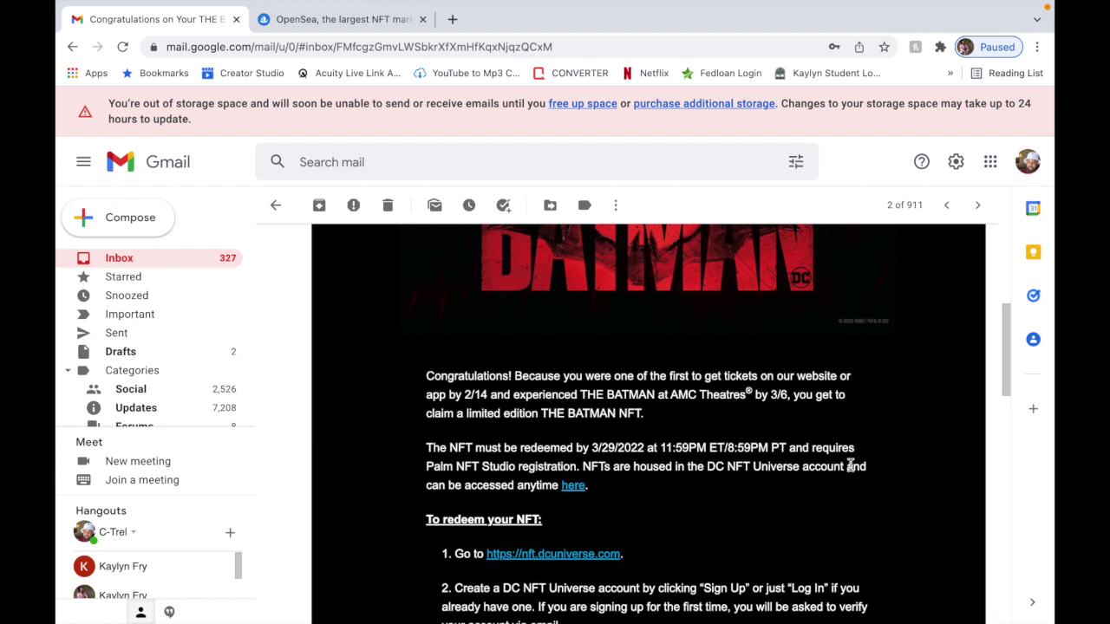
pyautogui.scroll(-1, 853, 490)
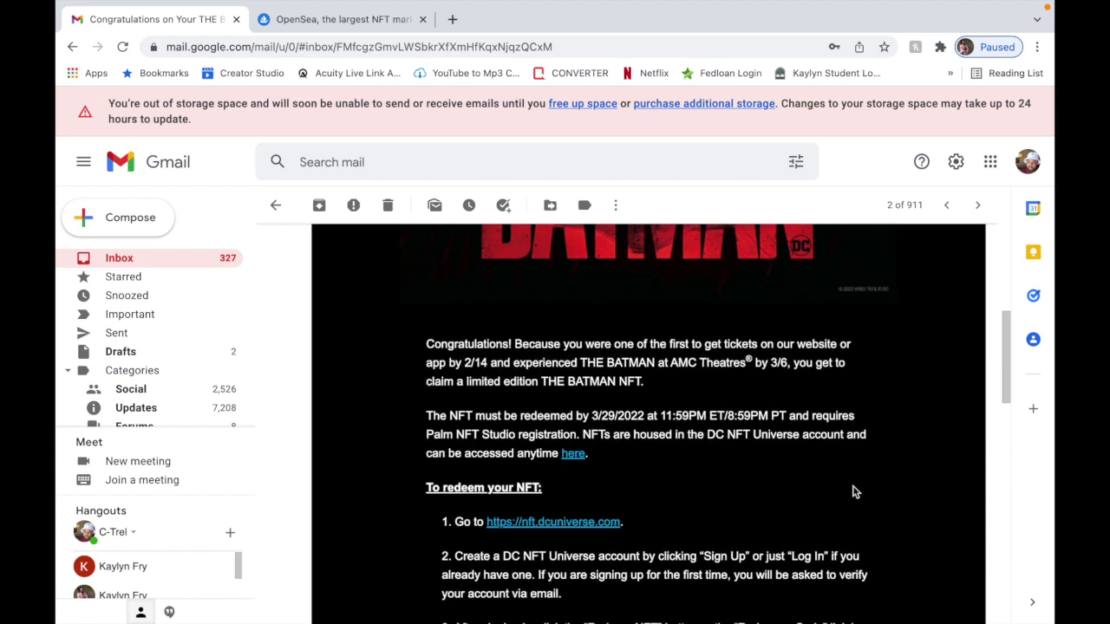
pyautogui.scroll(-2, 853, 491)
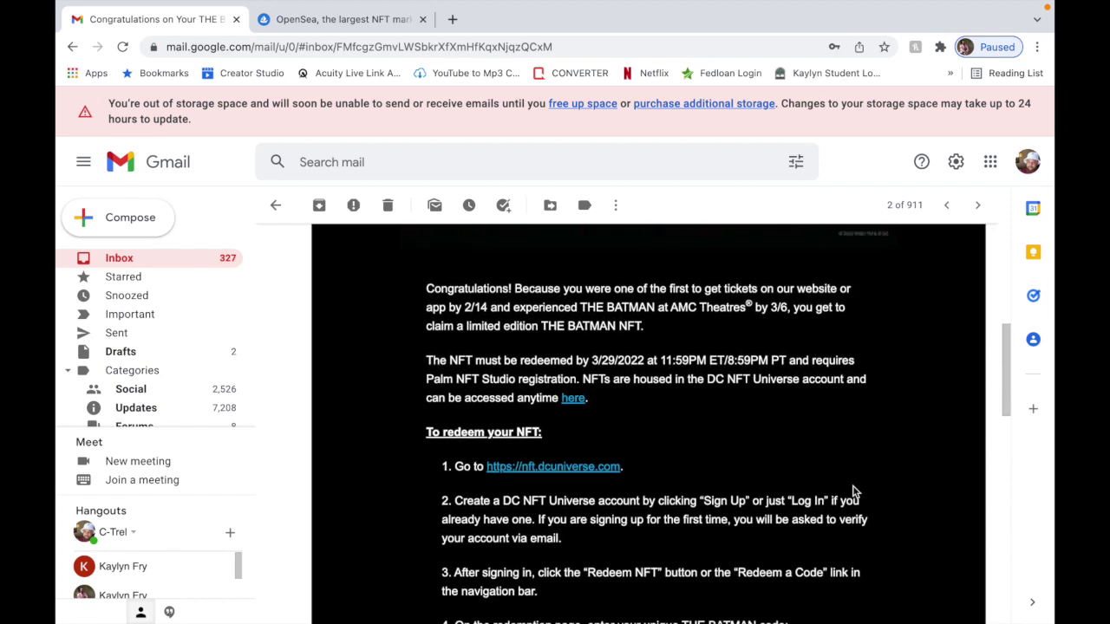
pyautogui.scroll(-1, 853, 491)
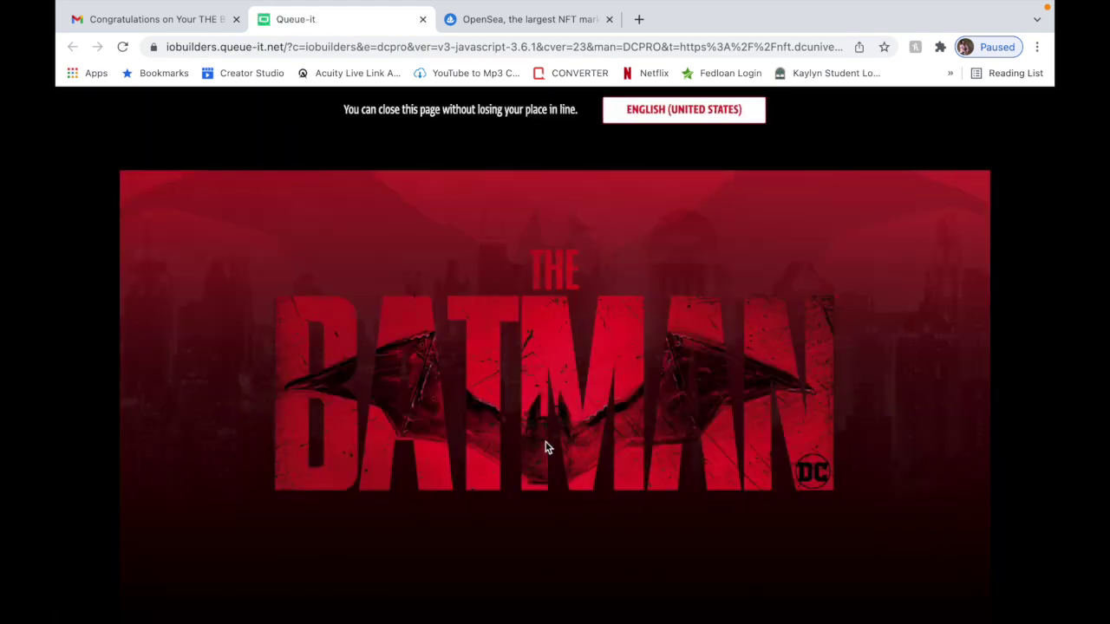
# Scroll the Queue-it waiting page until it redirects to THE BATMAN NFT Collection site.
pyautogui.scroll(-5, 545, 447)
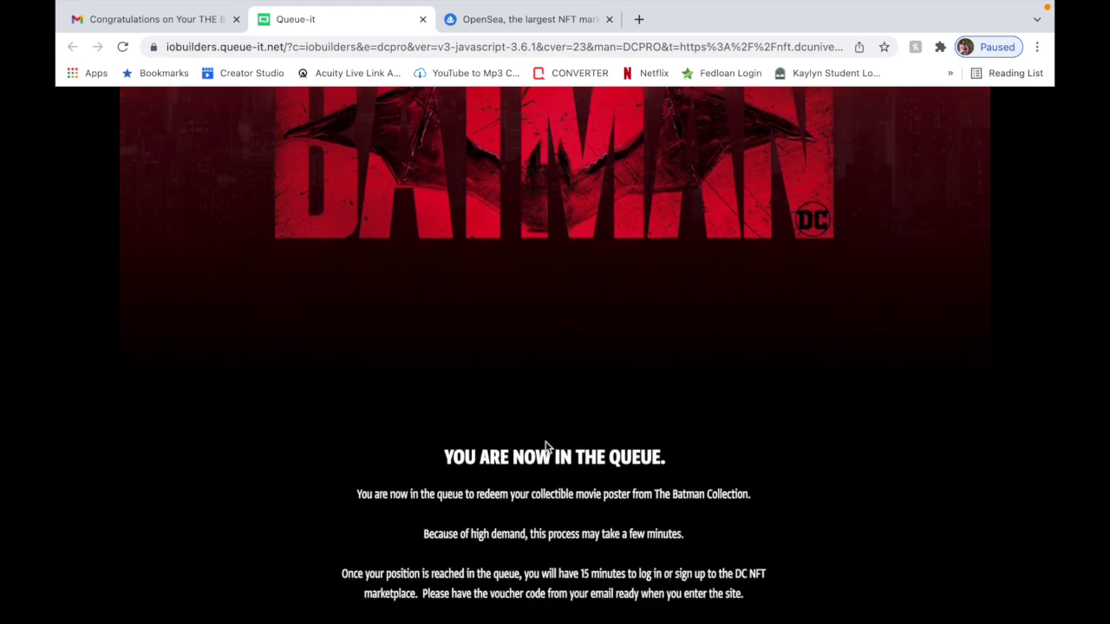
pyautogui.scroll(-2, 546, 447)
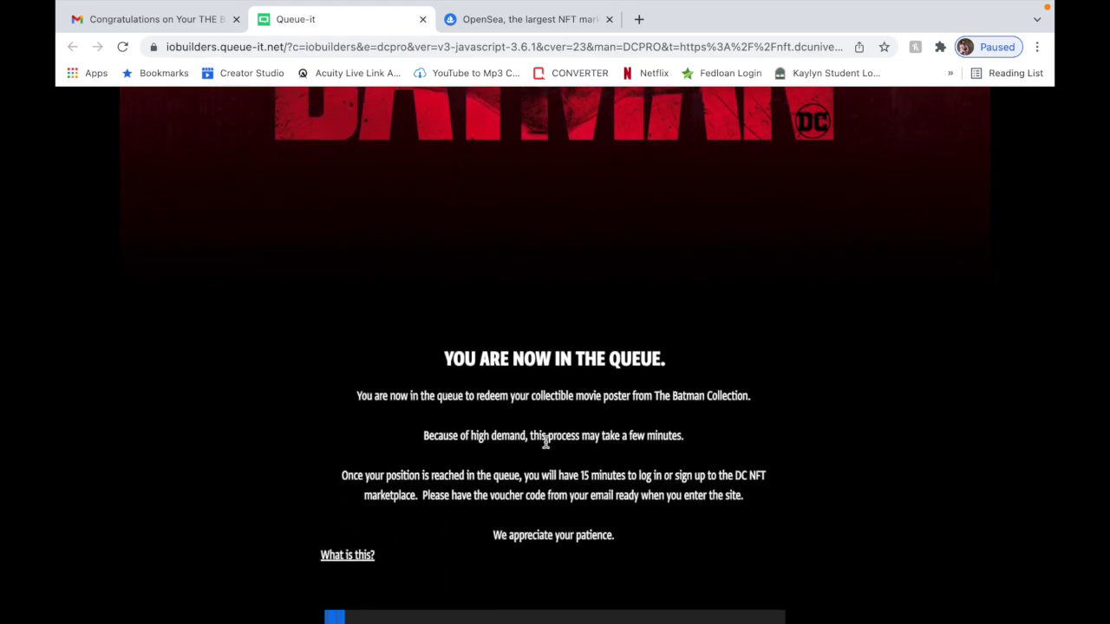
pyautogui.scroll(-3, 545, 444)
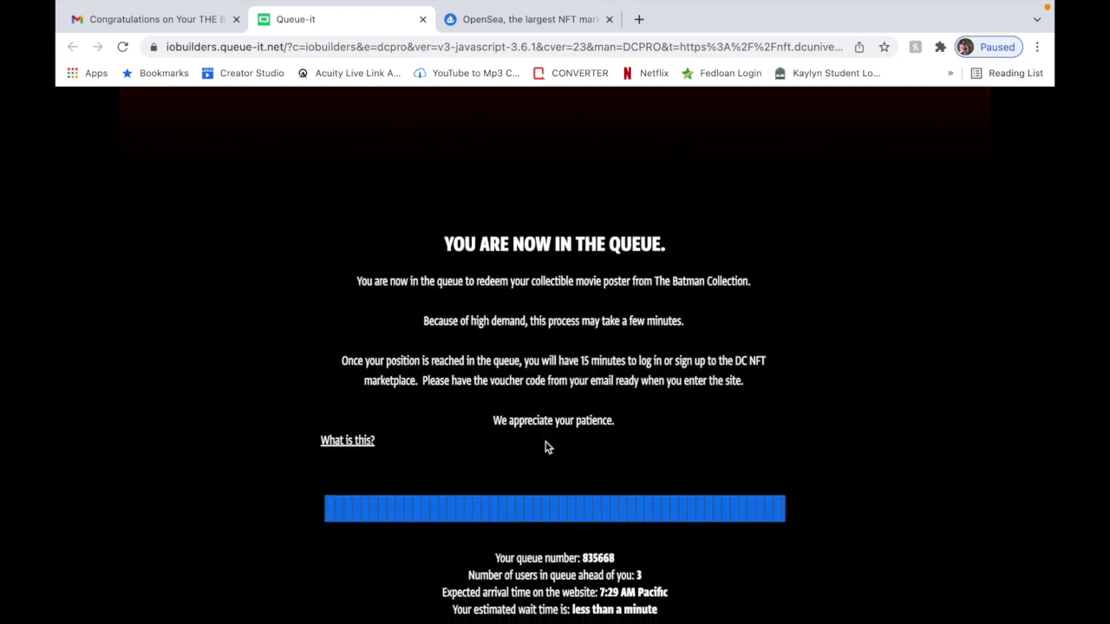
pyautogui.scroll(-1, 545, 446)
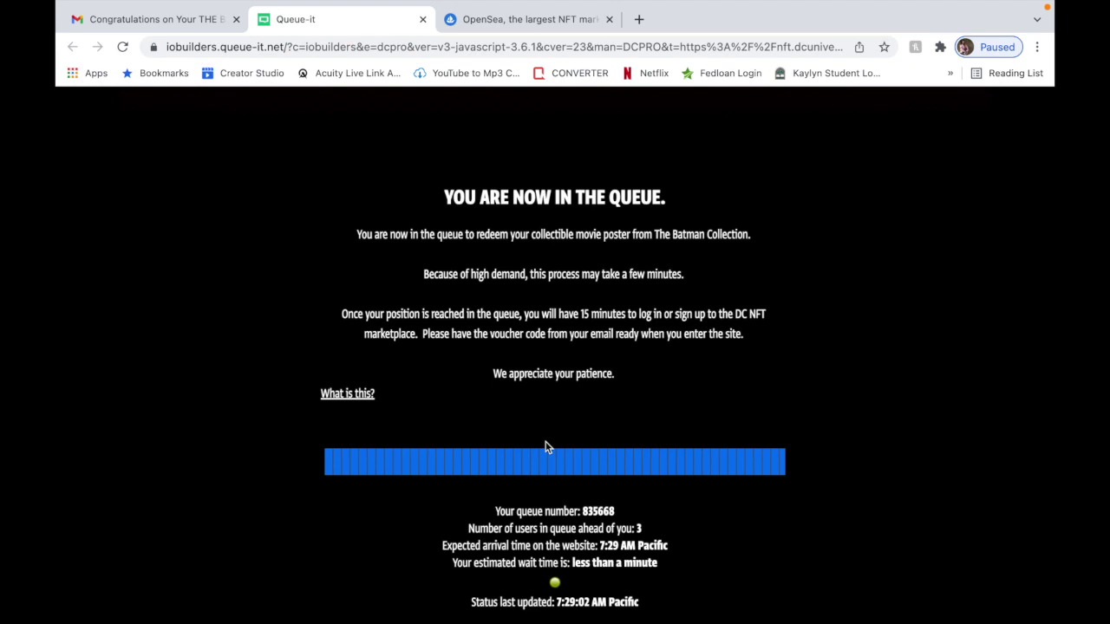
pyautogui.scroll(-1, 545, 447)
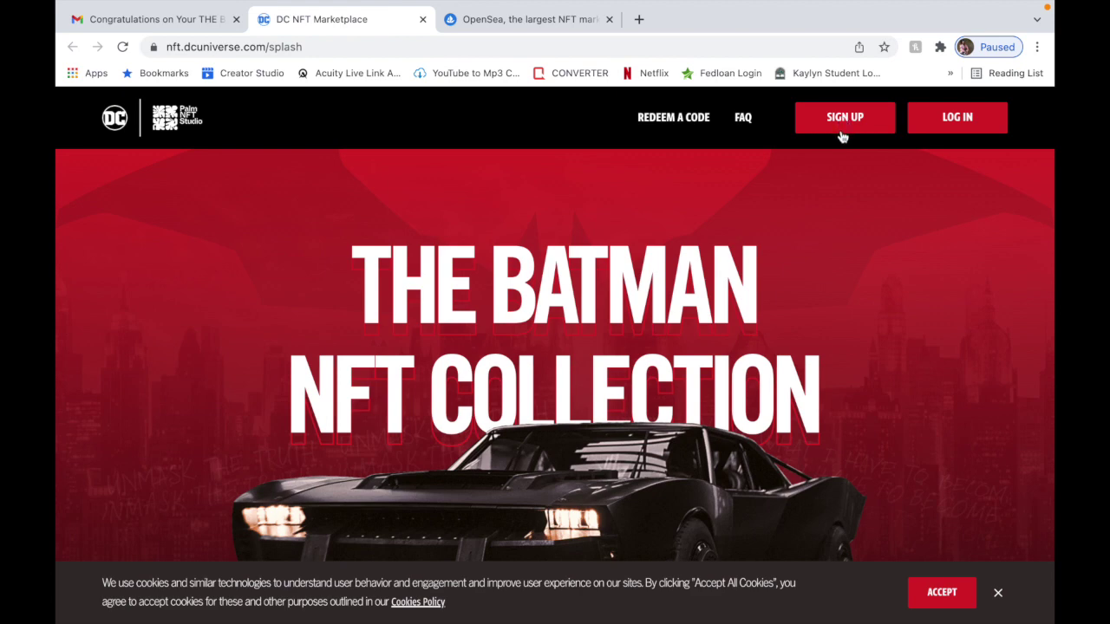
# Accept the site's cookies and scroll through the Collection Roadmap.
pyautogui.scroll(-2, 830, 240)
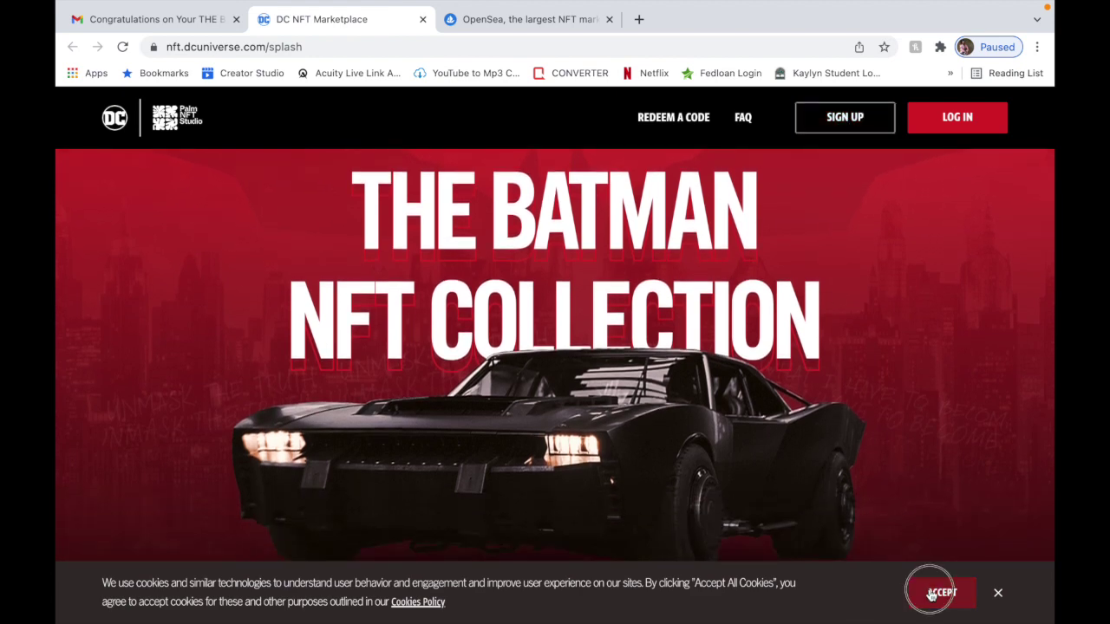
pyautogui.click(938, 591)
pyautogui.scroll(-10, 909, 468)
pyautogui.scroll(-4, 908, 470)
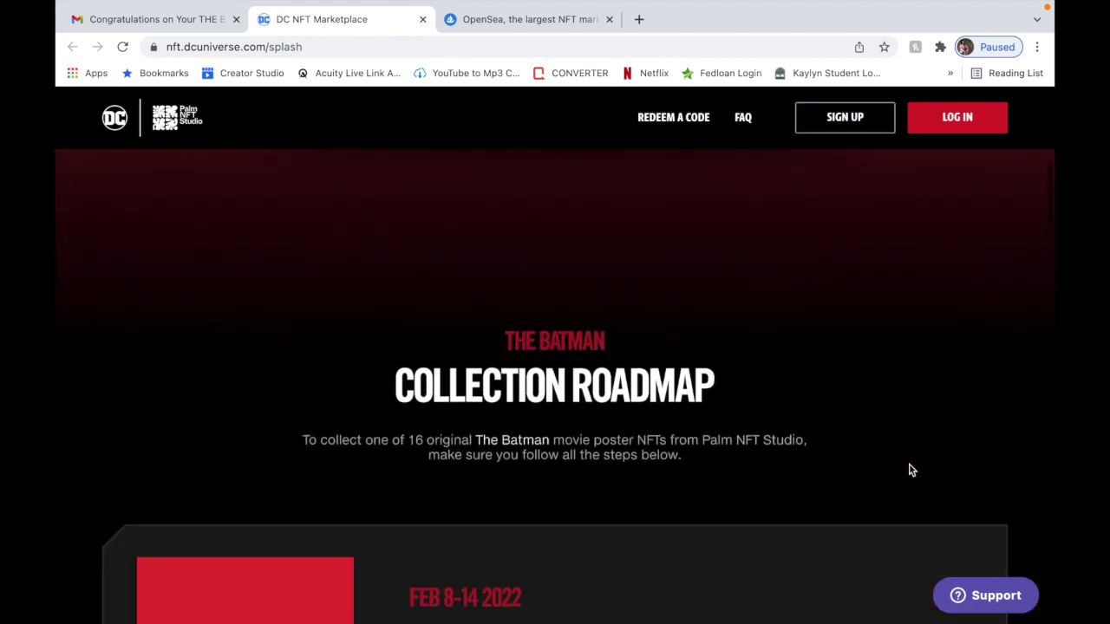
pyautogui.scroll(-3, 909, 470)
pyautogui.scroll(-7, 908, 469)
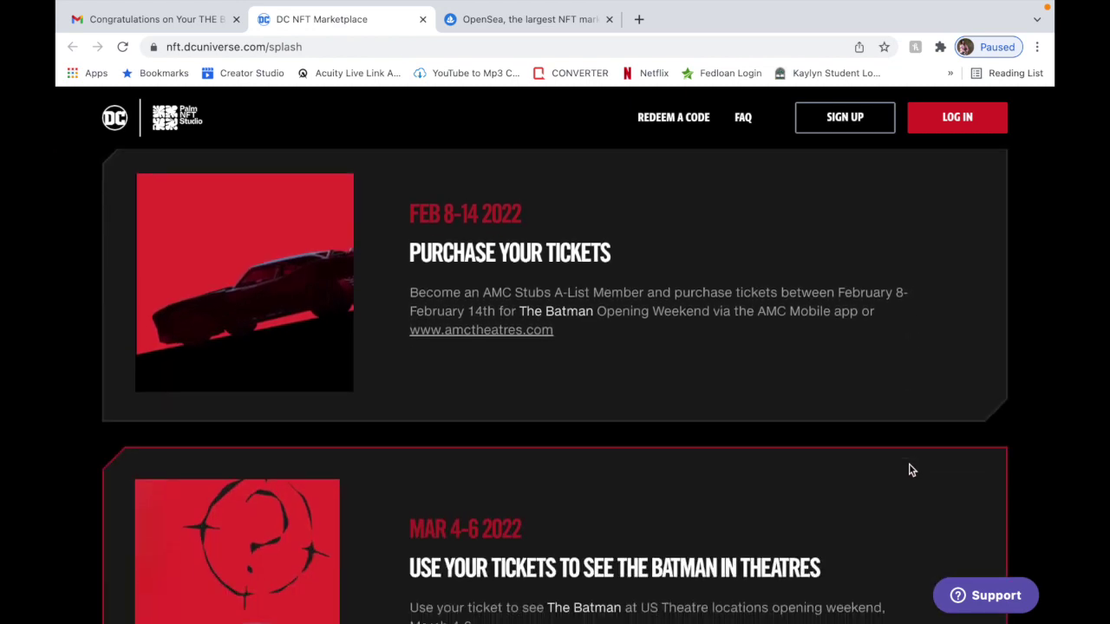
pyautogui.scroll(-7, 909, 470)
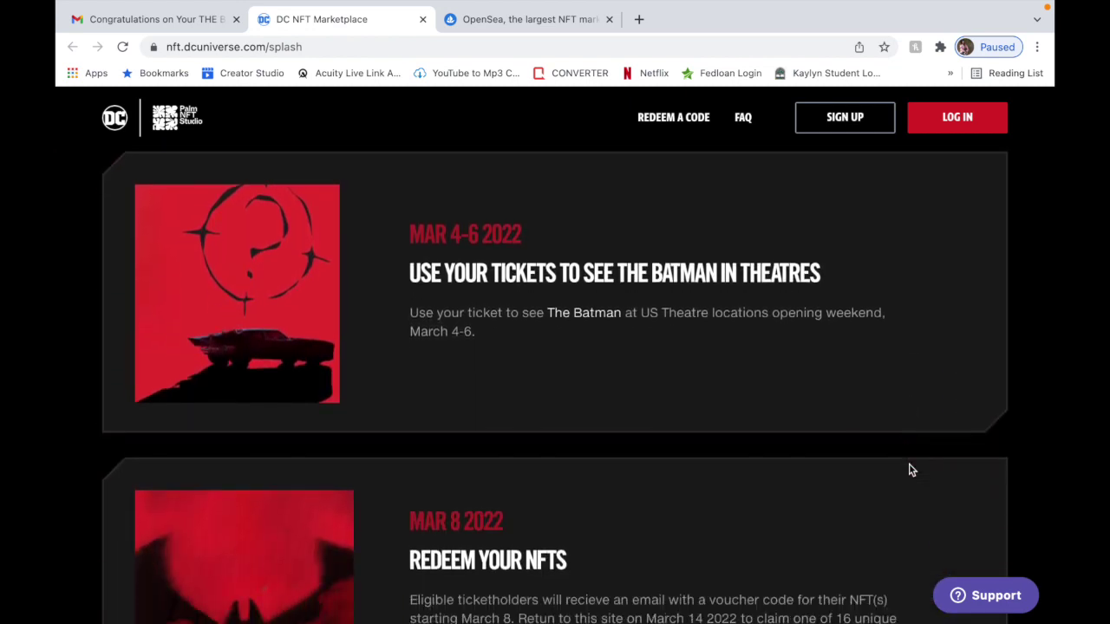
pyautogui.scroll(-4, 909, 469)
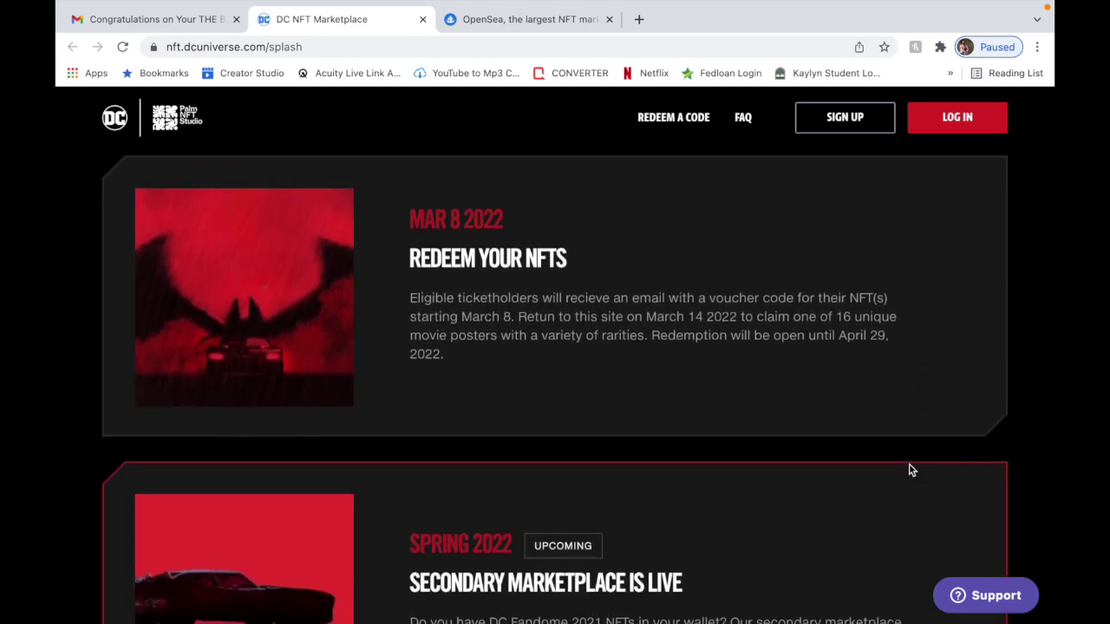
# Return to the top and start sign-up to reach the age verification page.
pyautogui.scroll(10, 908, 470)
pyautogui.scroll(20, 909, 470)
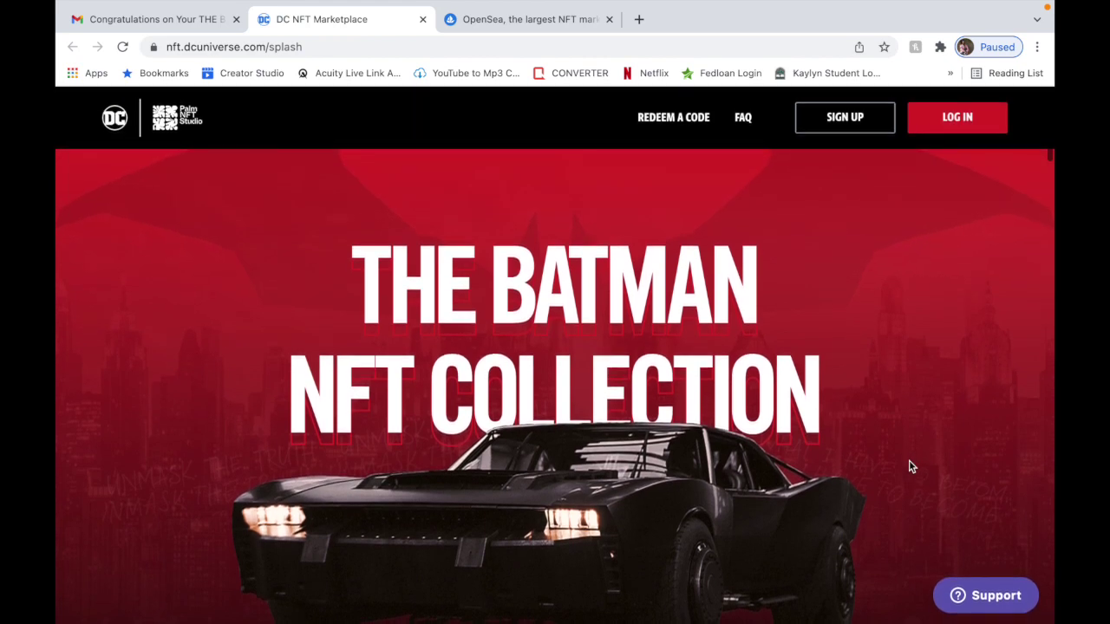
pyautogui.click(839, 128)
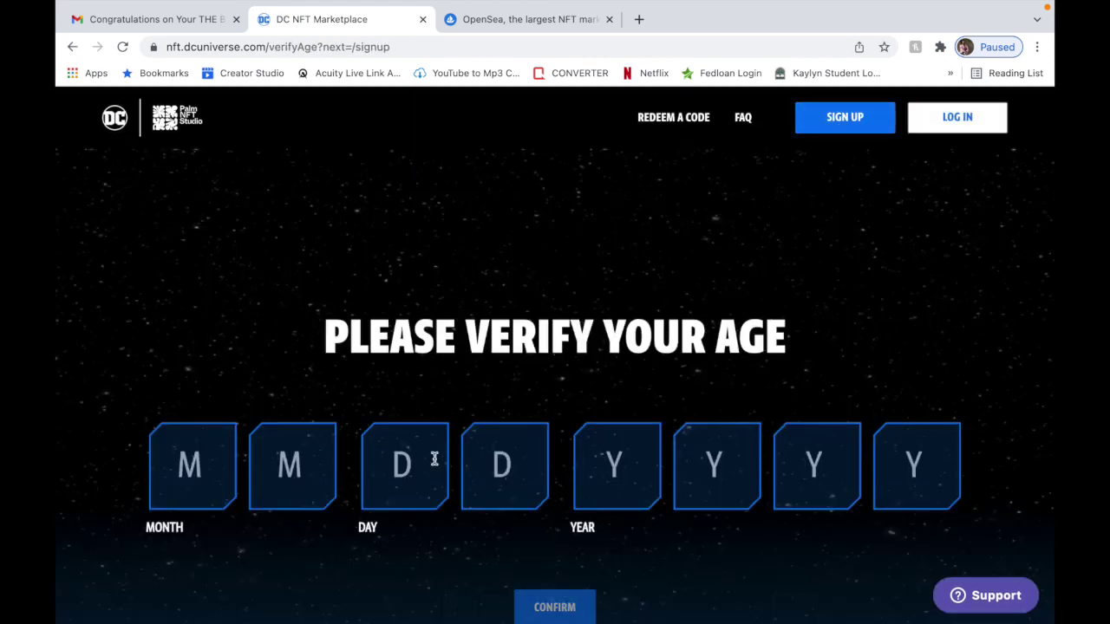
# Enter a full birth date into the MM/DD/YYYY boxes and confirm it.
pyautogui.click(212, 464)
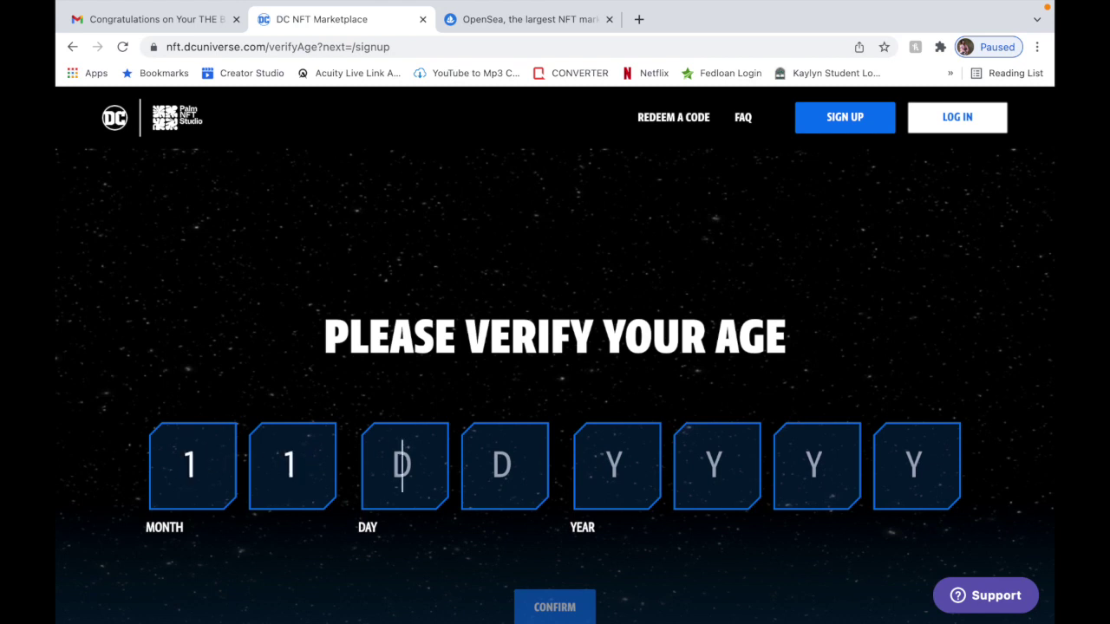
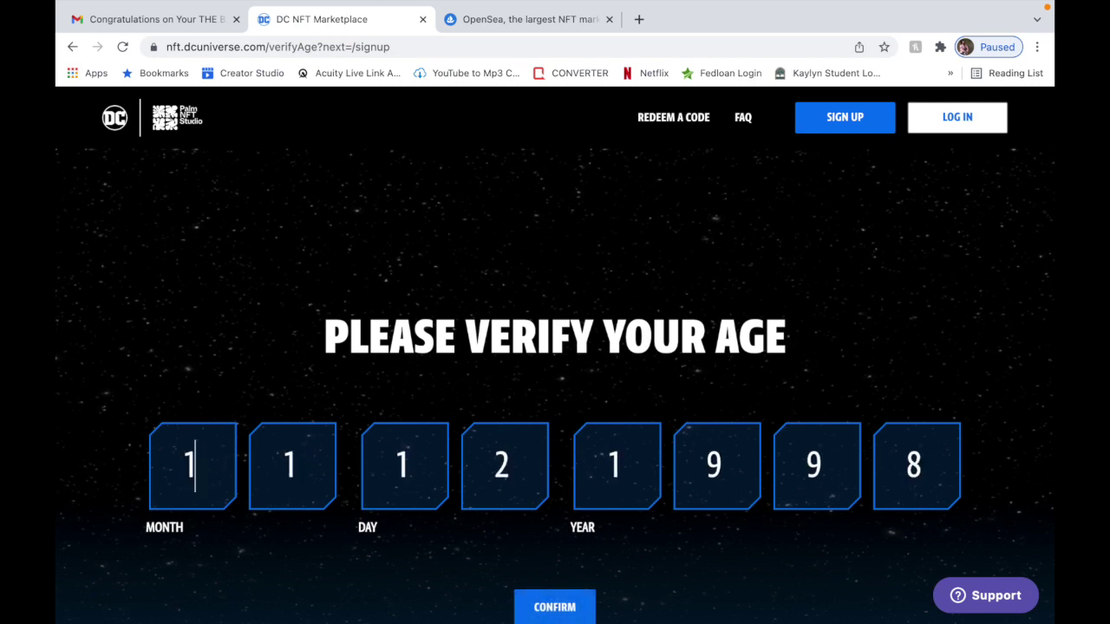
pyautogui.scroll(-2, 317, 558)
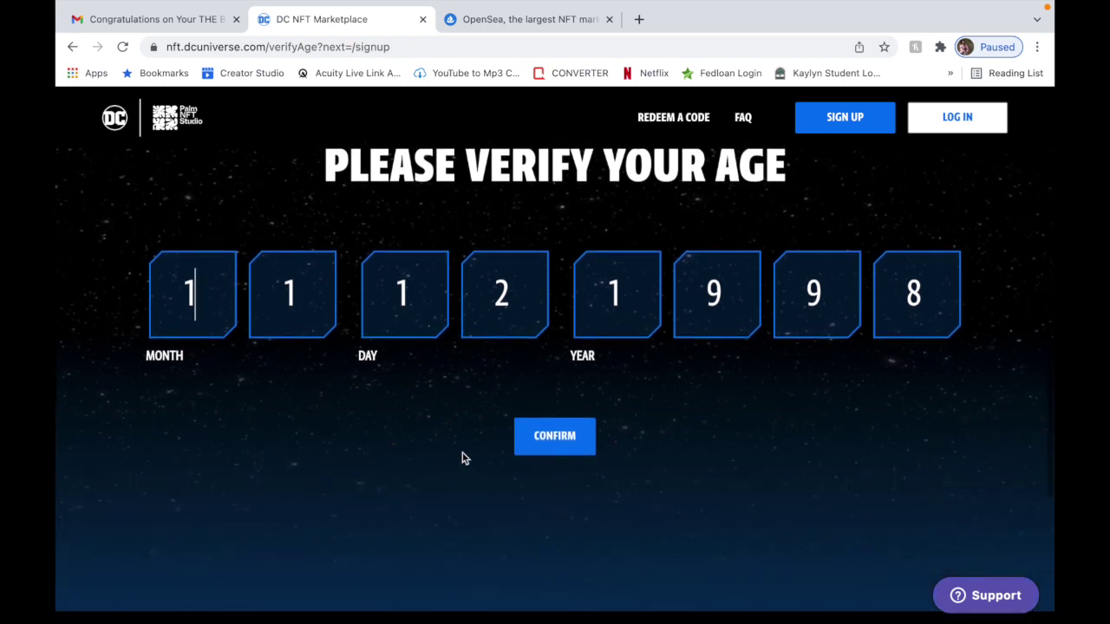
pyautogui.click(551, 443)
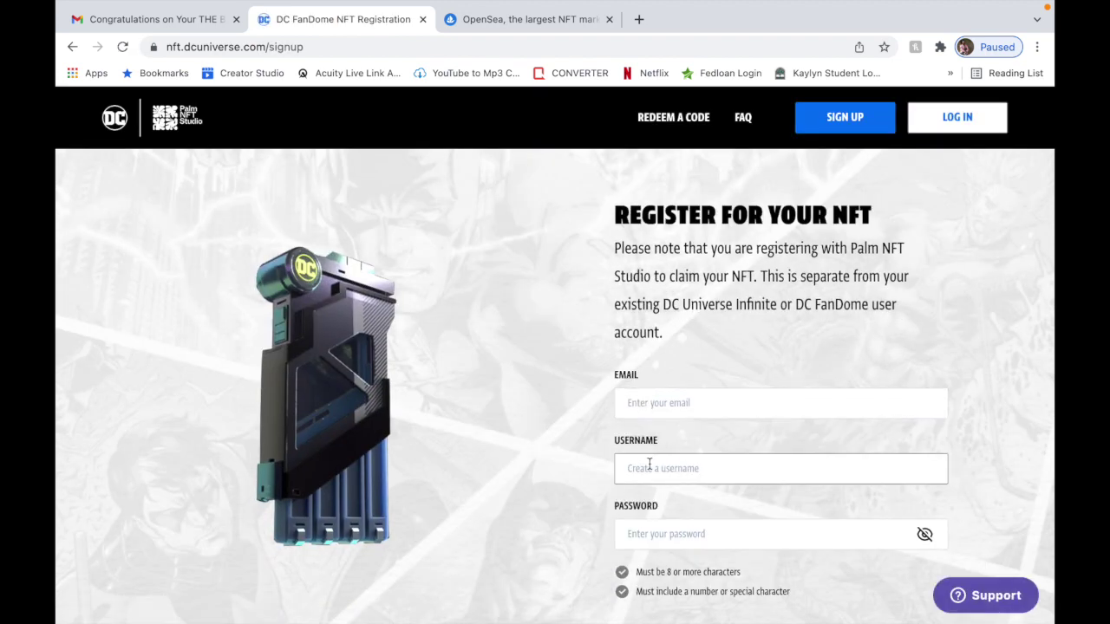
# Look over the Register for your NFT form's email, username, password, terms and hCaptcha fields.
pyautogui.scroll(-5, 660, 529)
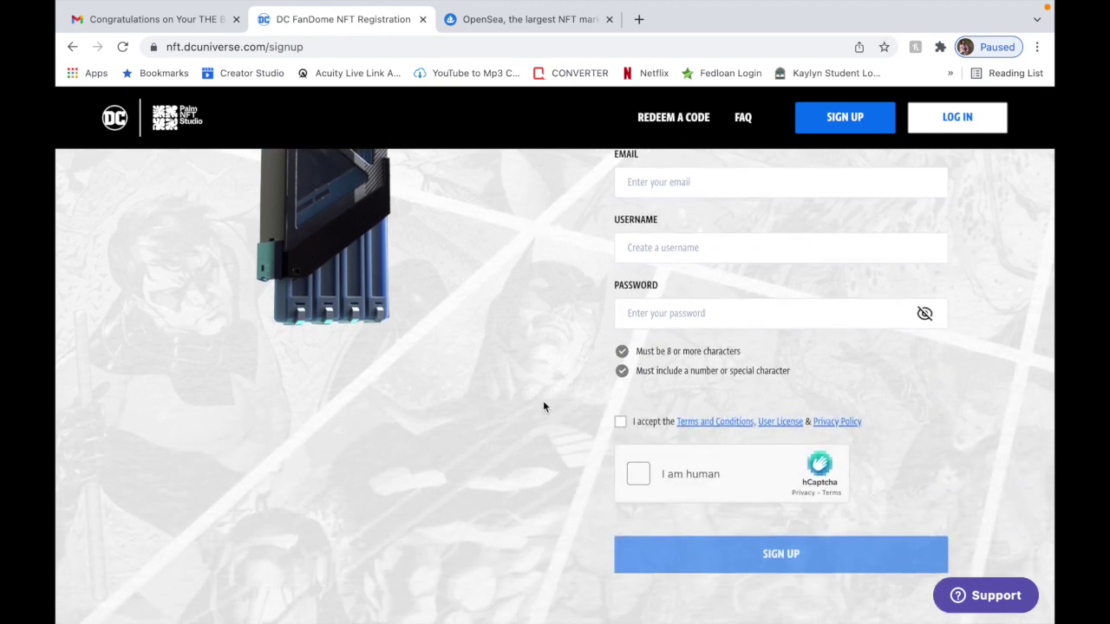
pyautogui.scroll(5, 536, 392)
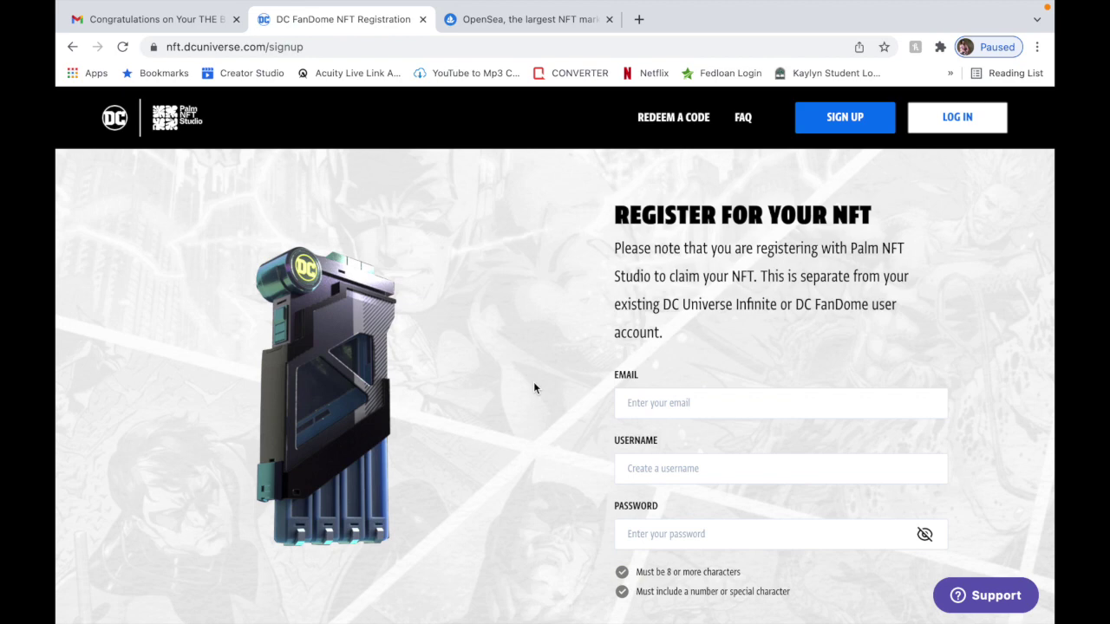
pyautogui.scroll(-5, 534, 388)
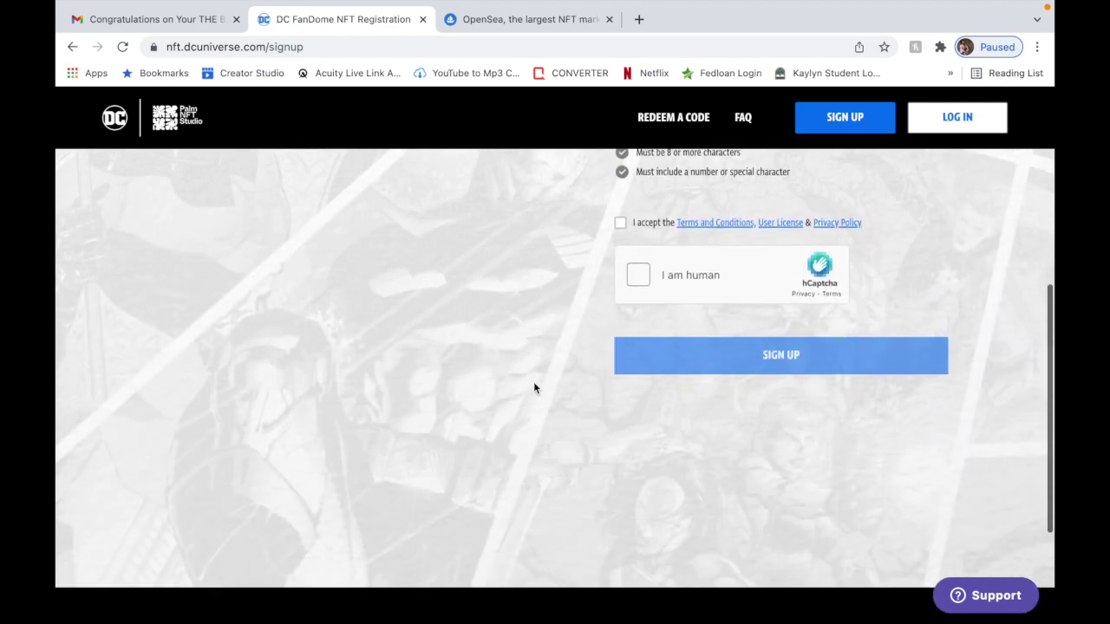
pyautogui.scroll(5, 534, 387)
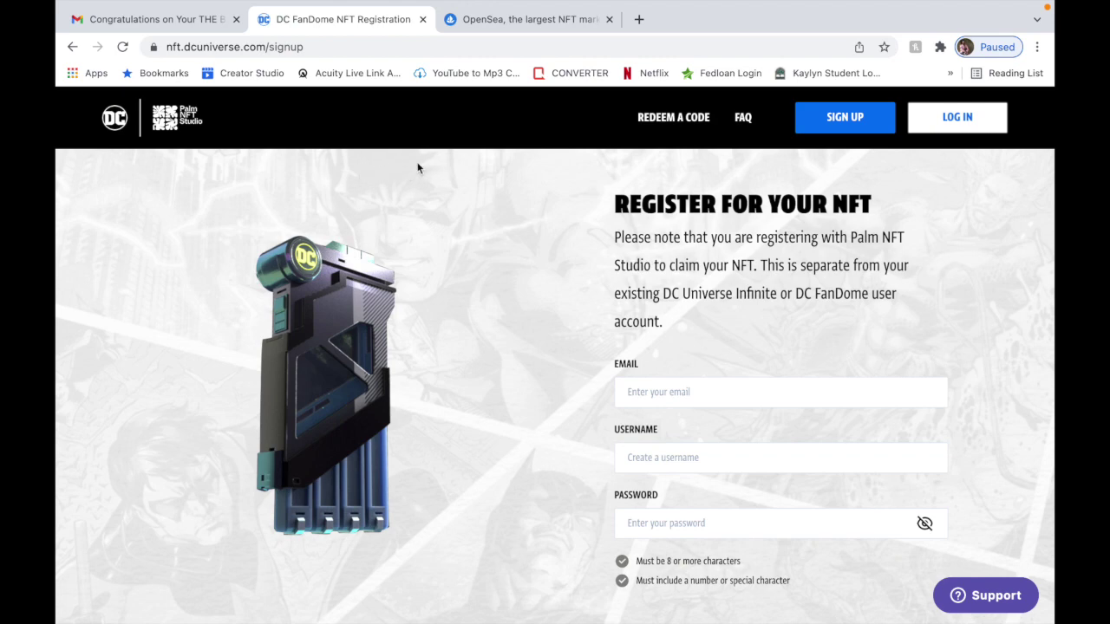
# Back in Gmail, open the 'Verify your DC NFT account' email from the Updates category.
pyautogui.click(149, 19)
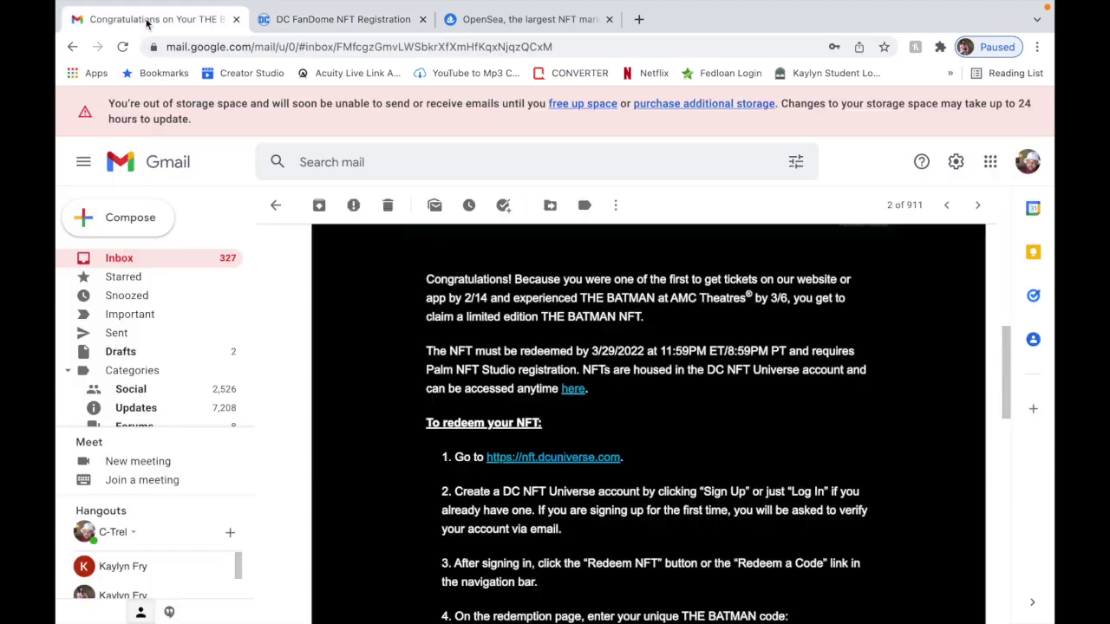
pyautogui.click(120, 260)
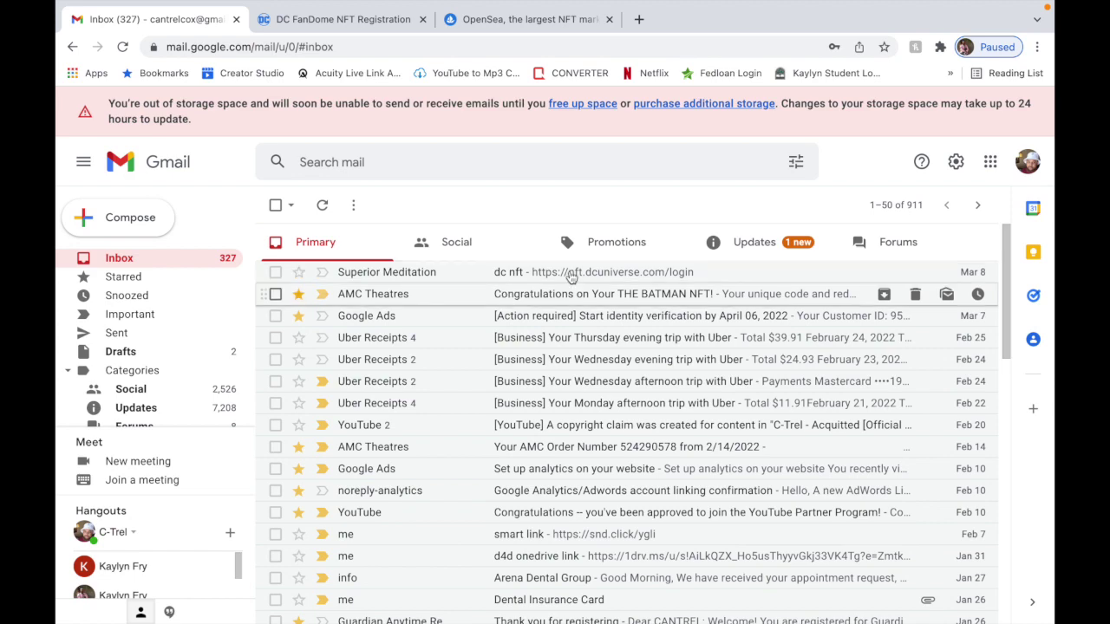
pyautogui.click(756, 244)
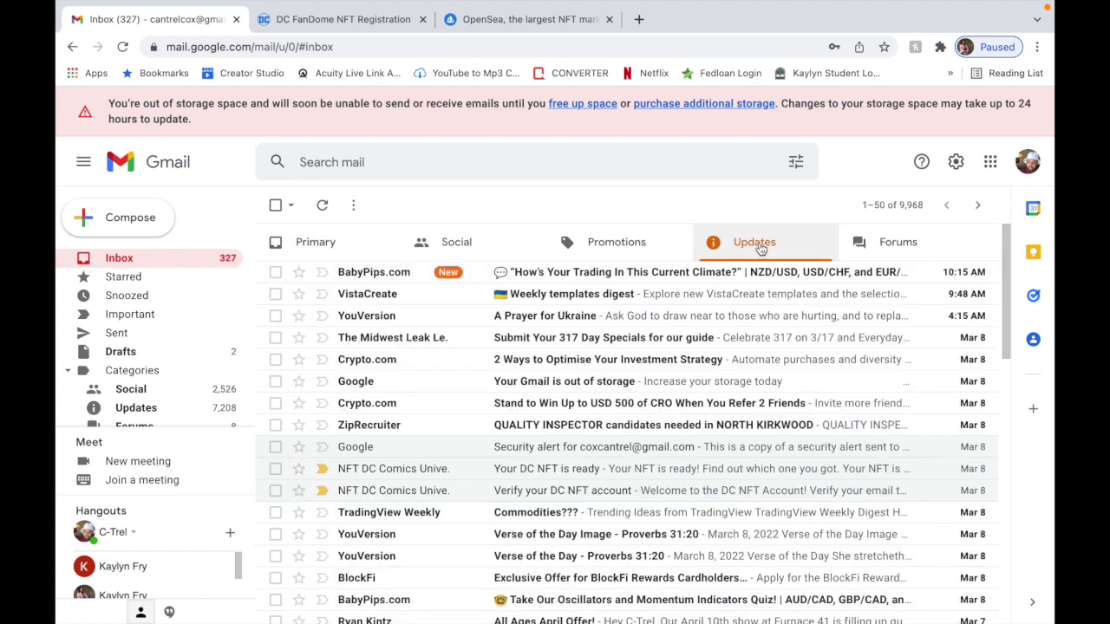
pyautogui.click(664, 491)
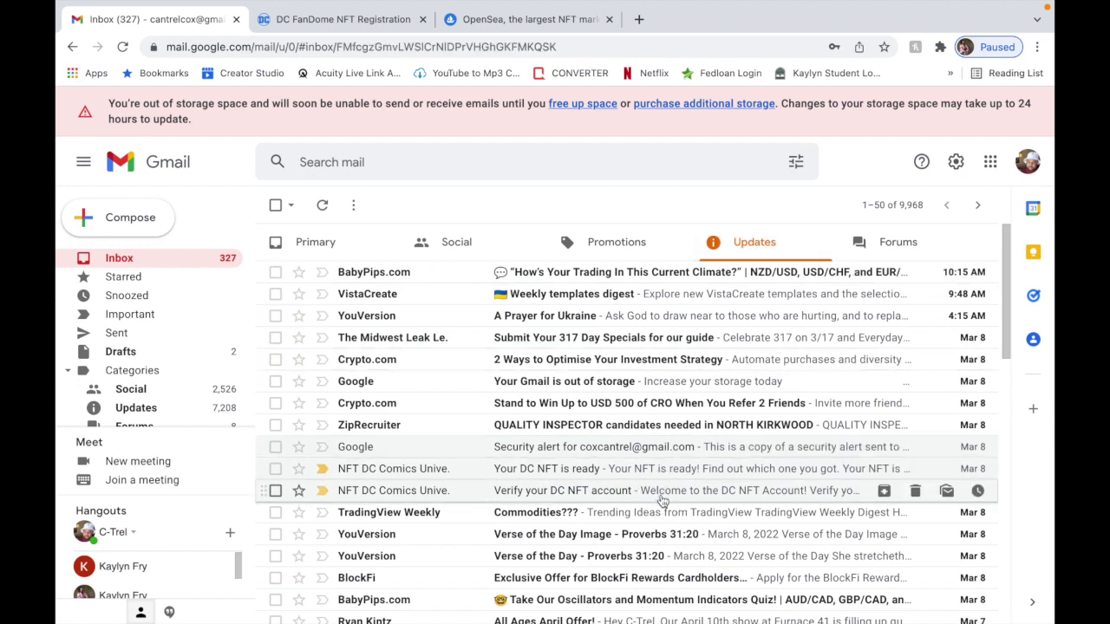
pyautogui.scroll(-3, 652, 473)
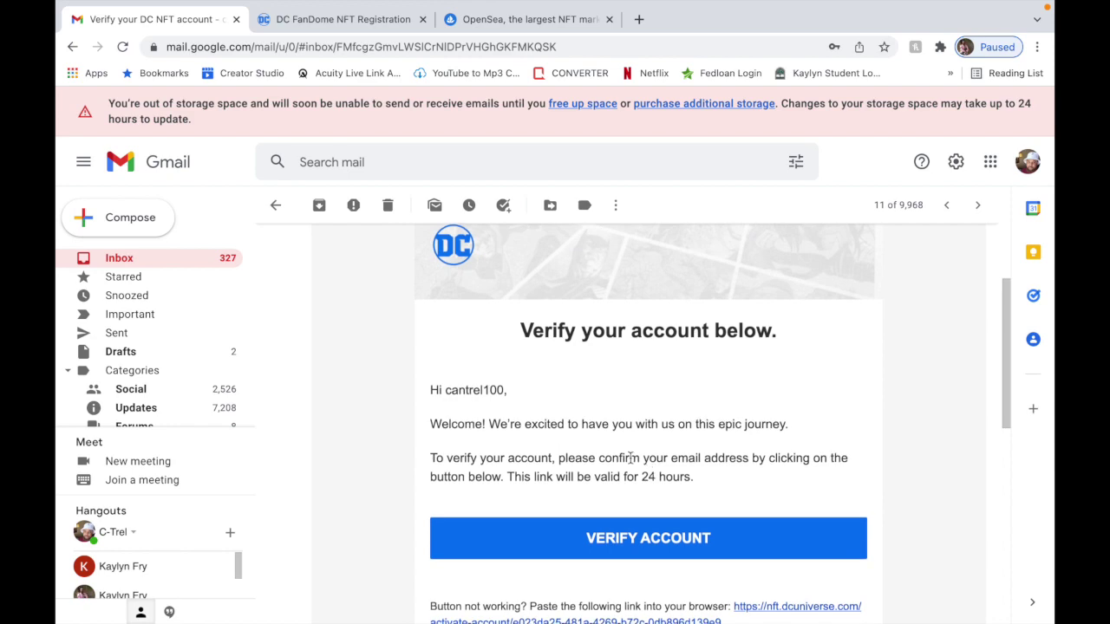
# Open the 'Your DC NFT is ready' email from Updates and scroll to its Reveal My NFT button.
pyautogui.click(125, 257)
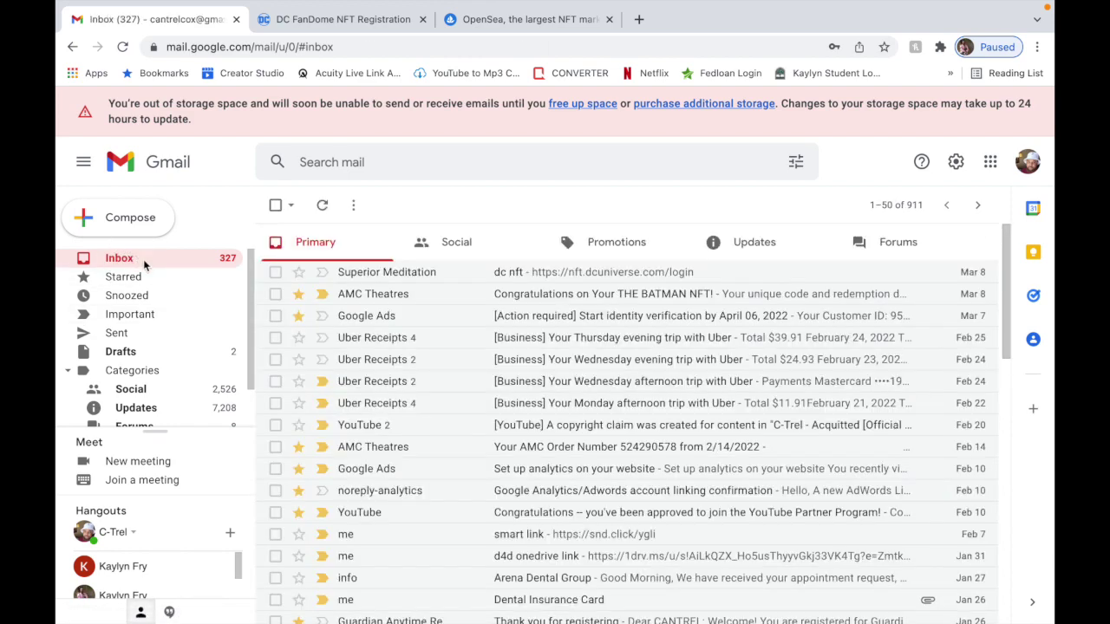
pyautogui.click(736, 245)
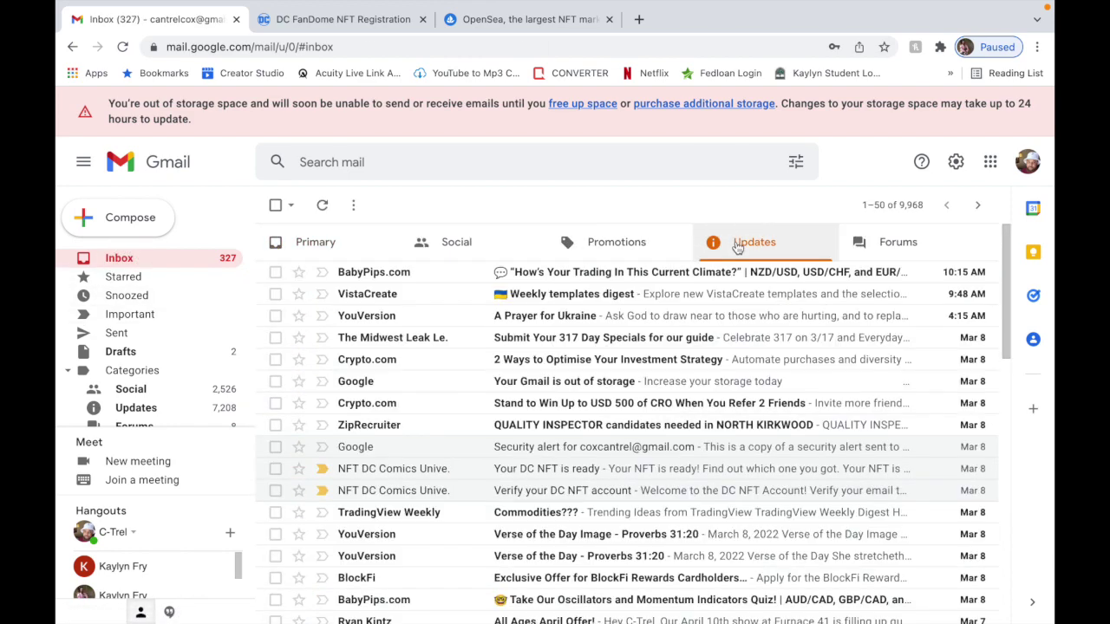
pyautogui.click(668, 470)
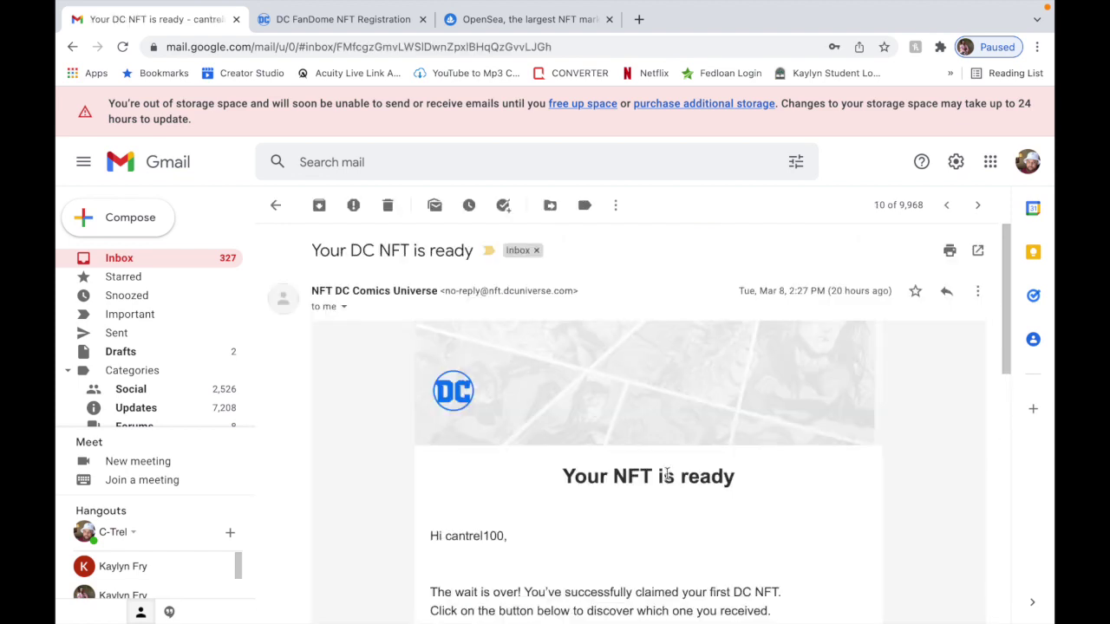
pyautogui.scroll(-5, 667, 473)
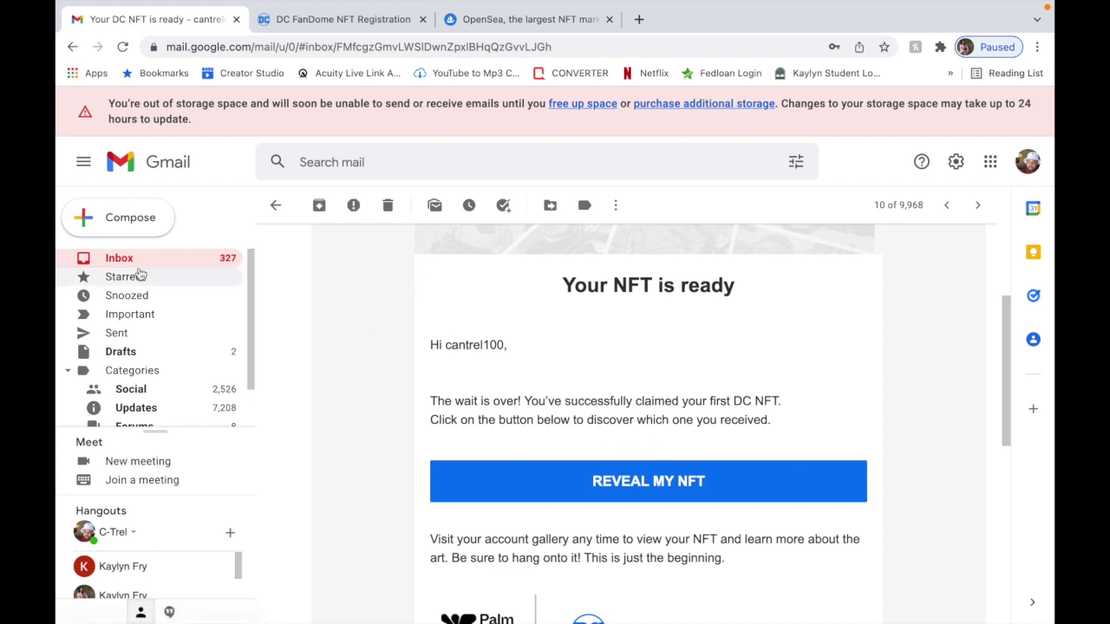
# Switch to the DC NFT site and go to its login page.
pyautogui.click(121, 258)
pyautogui.click(299, 21)
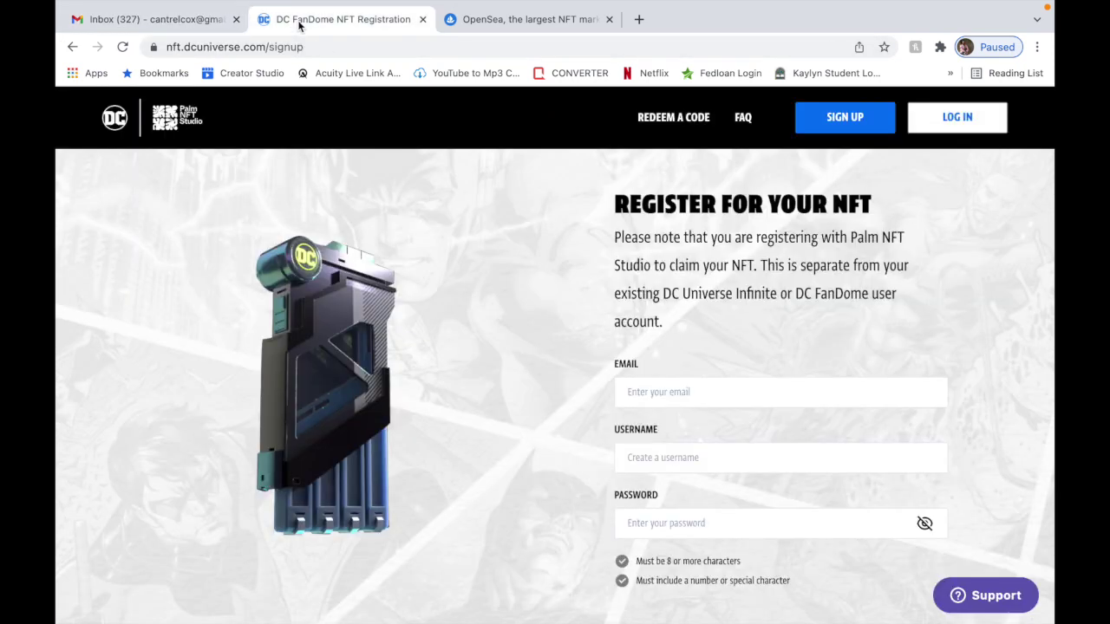
pyautogui.click(956, 122)
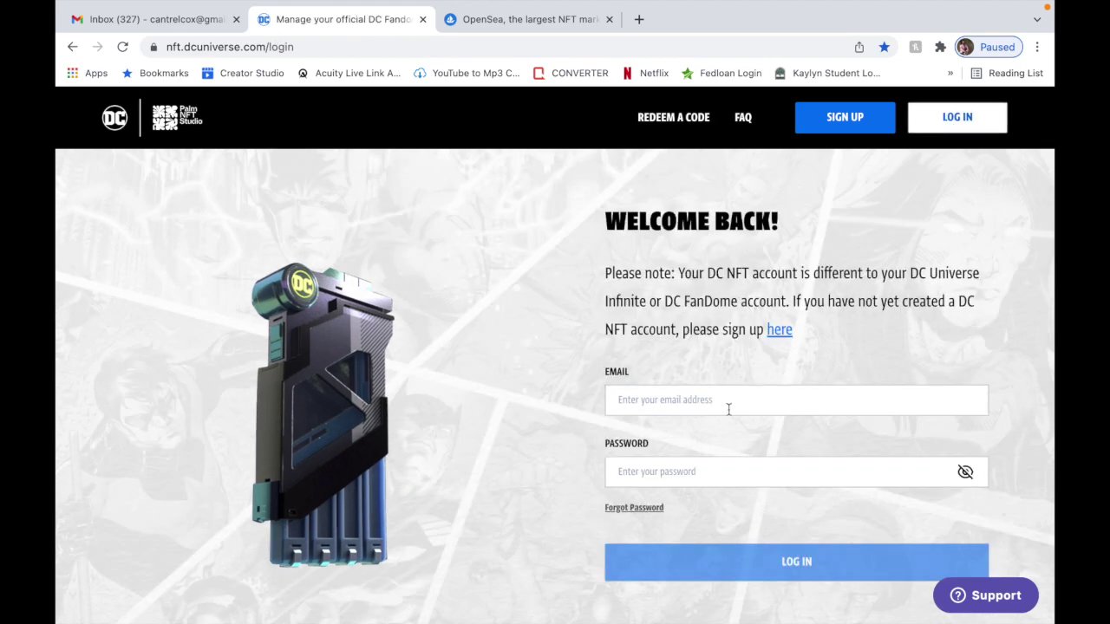
# Log in with the saved account email and the account password.
pyautogui.click(715, 397)
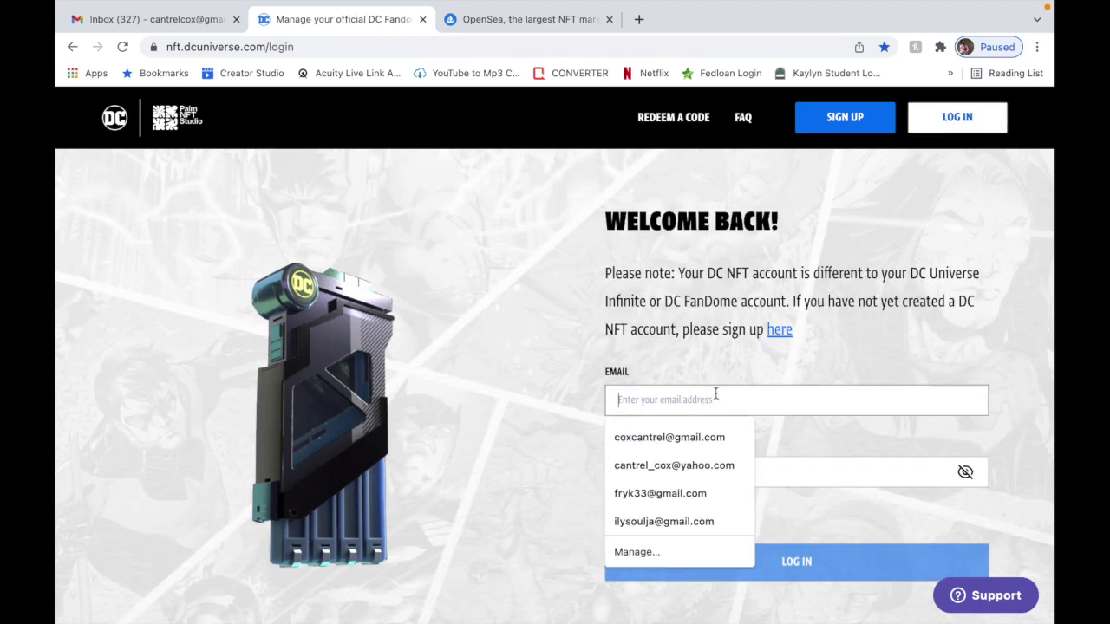
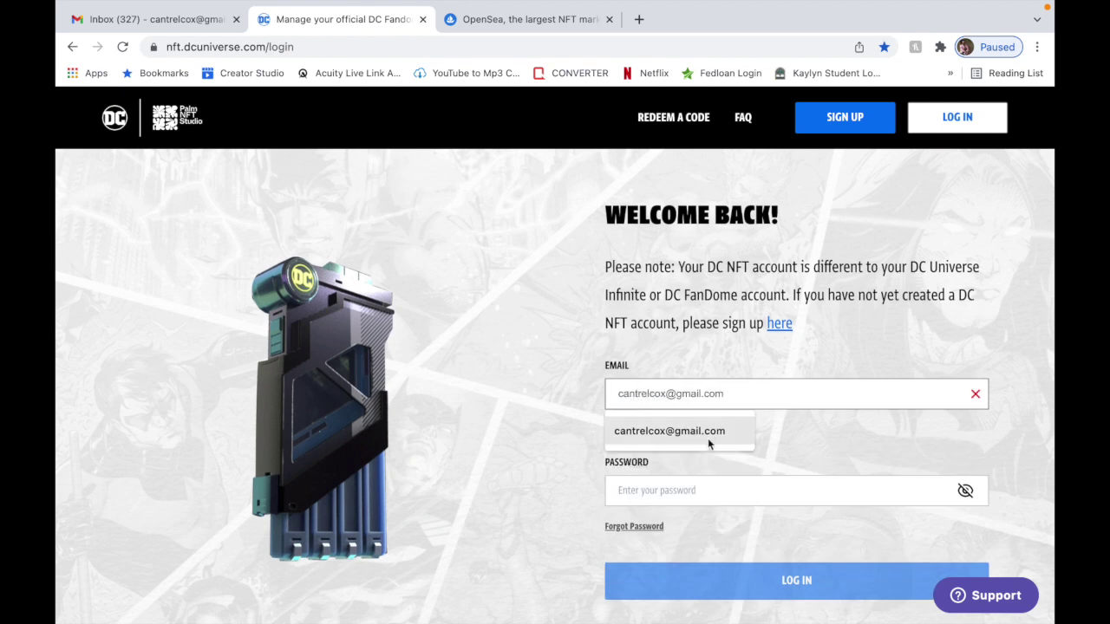
pyautogui.click(670, 431)
pyautogui.click(710, 479)
pyautogui.write('••')
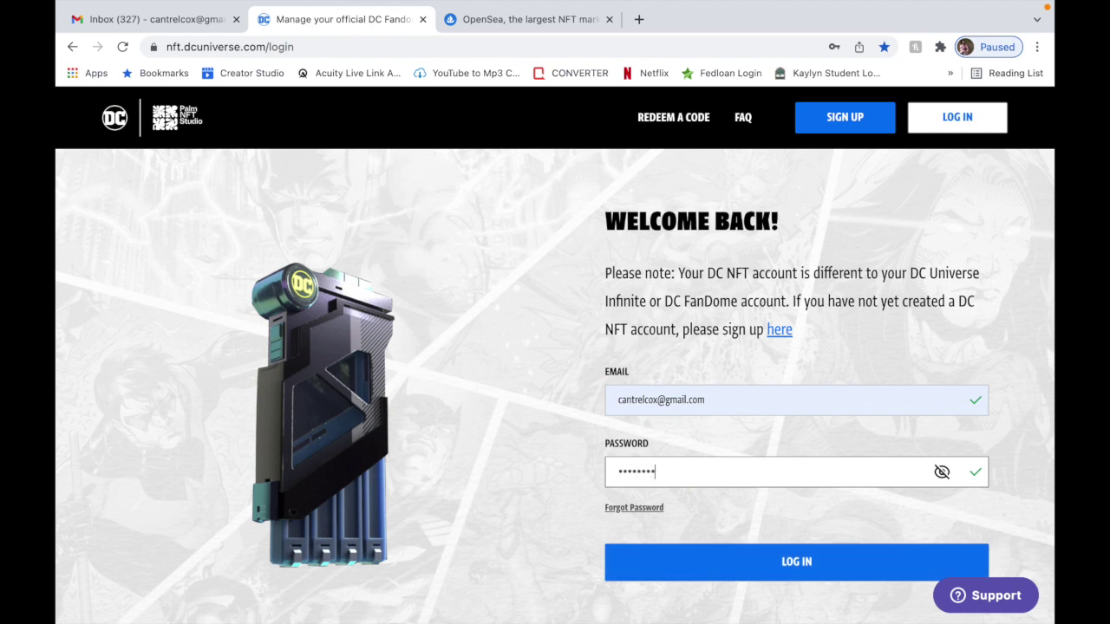
pyautogui.click(763, 560)
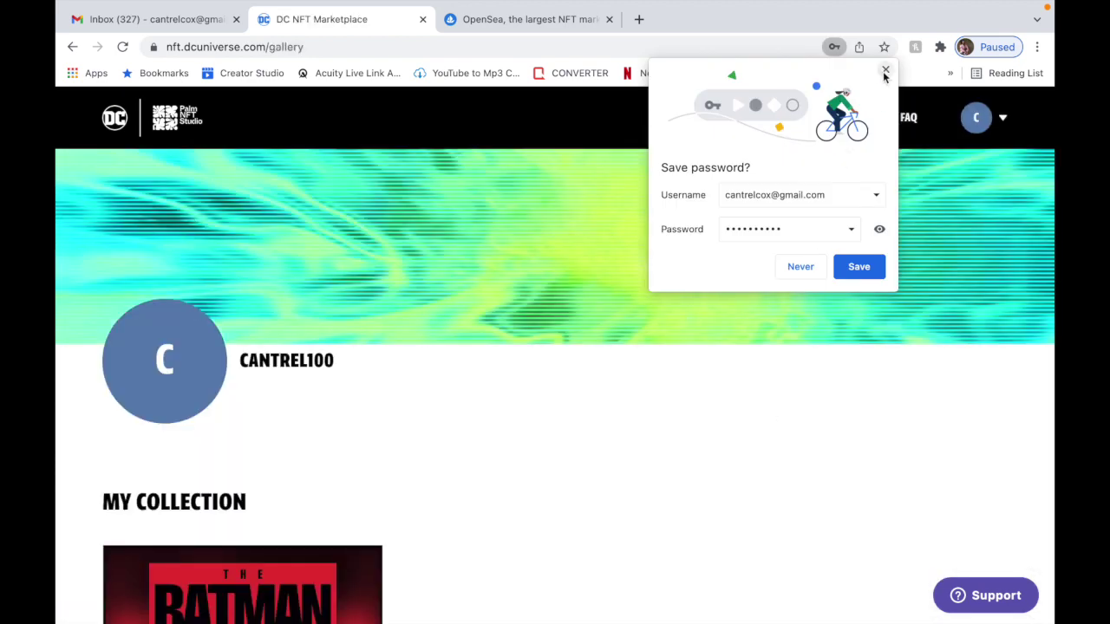
# Dismiss the save-password prompt and open the Redeem Your NFT page.
pyautogui.click(885, 70)
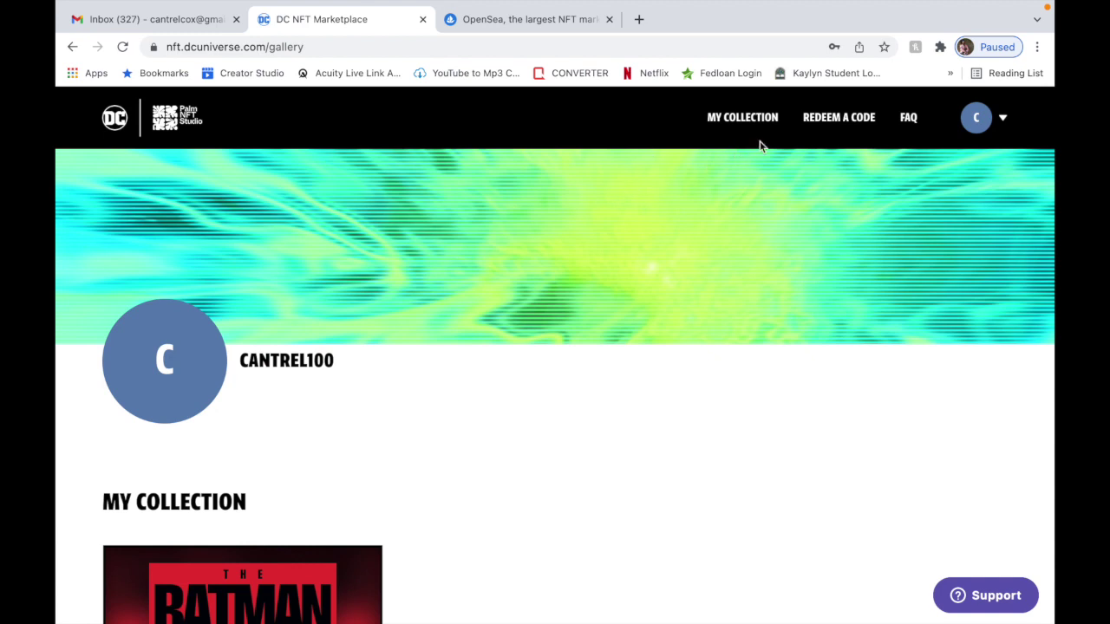
pyautogui.click(830, 128)
pyautogui.scroll(-2, 708, 296)
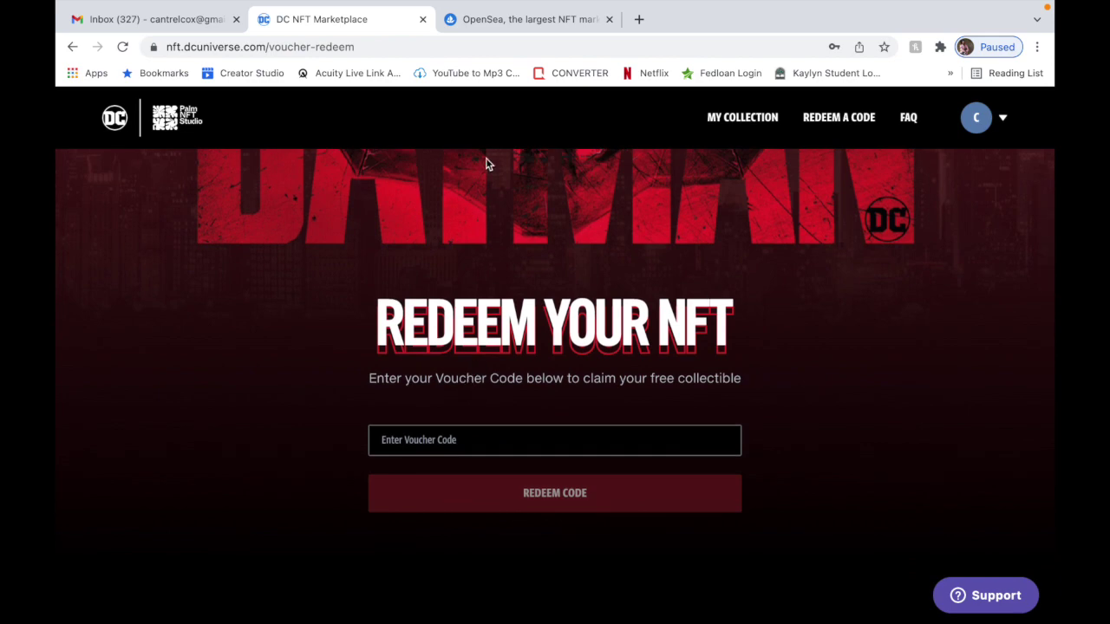
# Open the AMC 'Congratulations on Your THE BATMAN NFT!' email and select its unique redemption code.
pyautogui.click(187, 32)
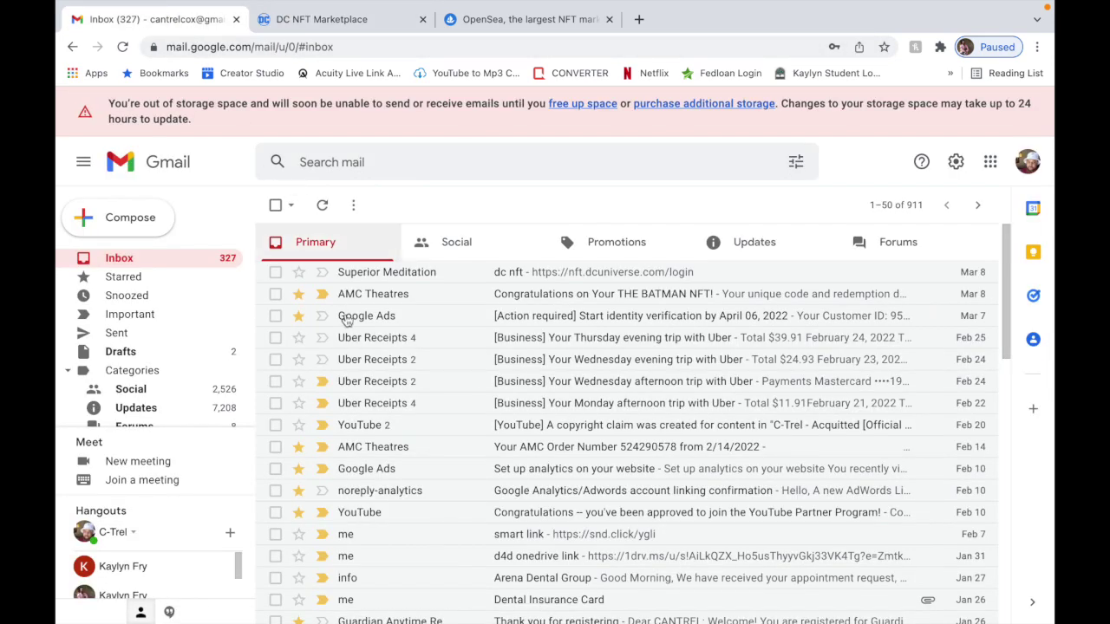
pyautogui.click(610, 298)
pyautogui.scroll(-5, 618, 403)
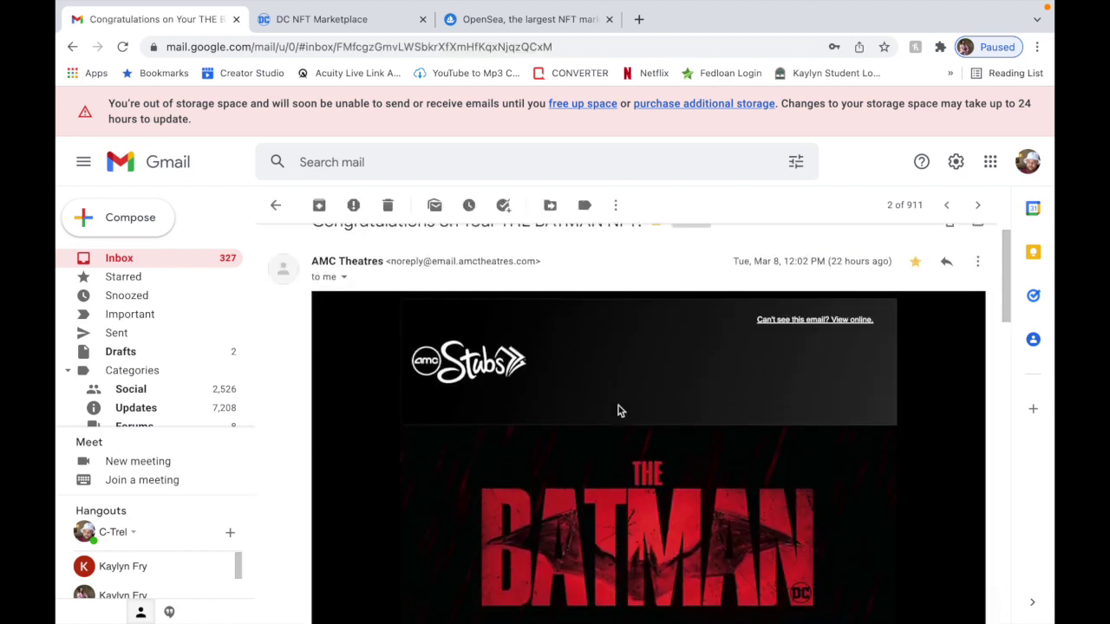
pyautogui.scroll(-6, 618, 410)
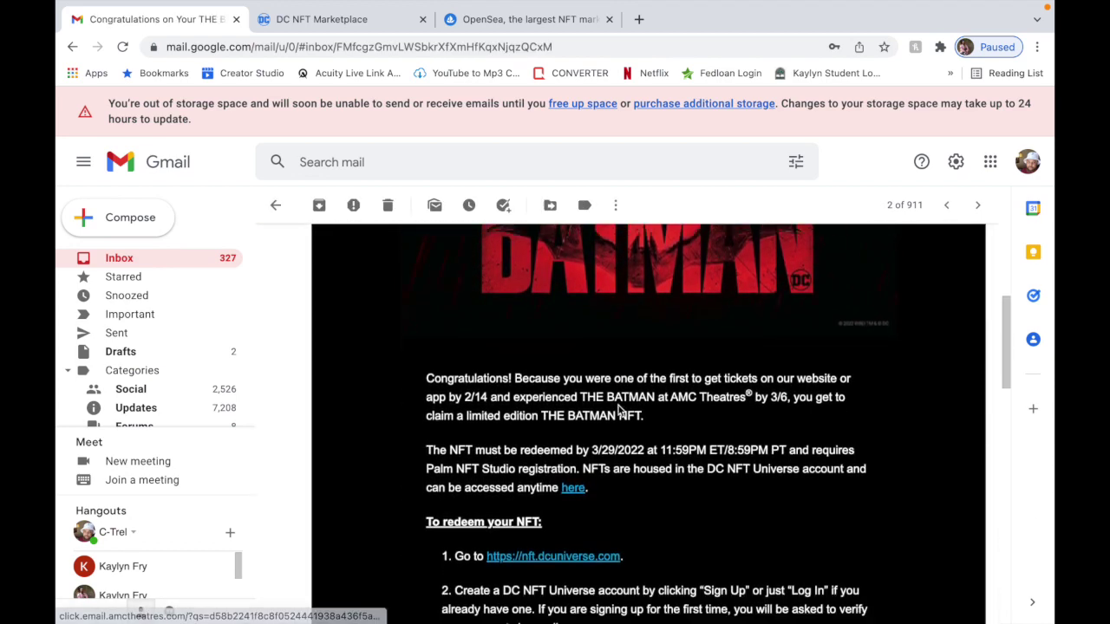
pyautogui.scroll(-4, 618, 408)
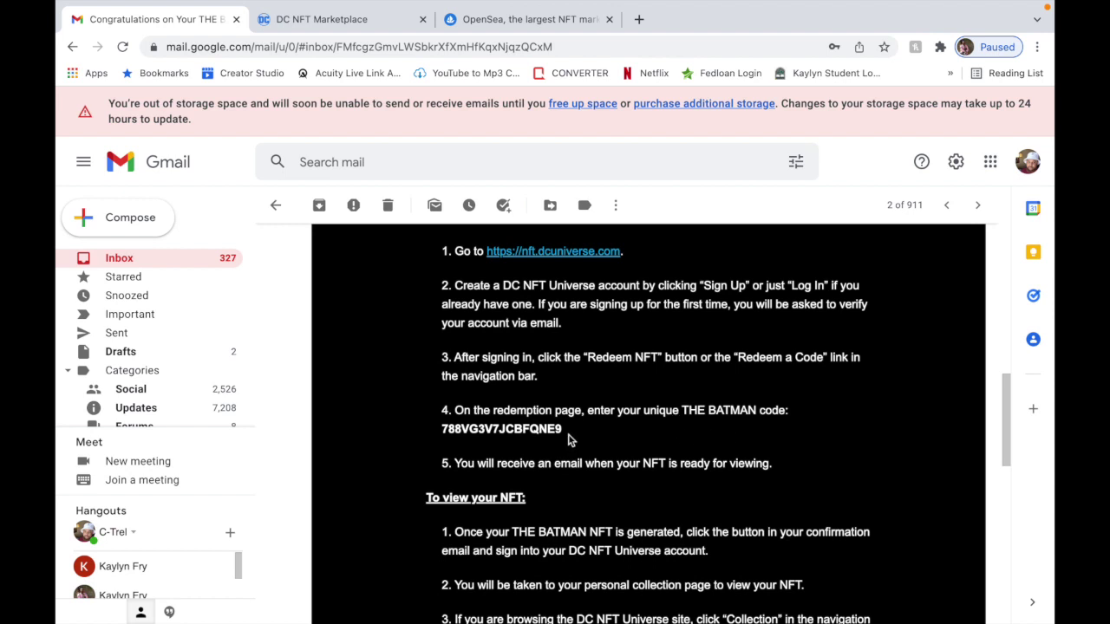
pyautogui.moveTo(564, 429); pyautogui.dragTo(443, 430)
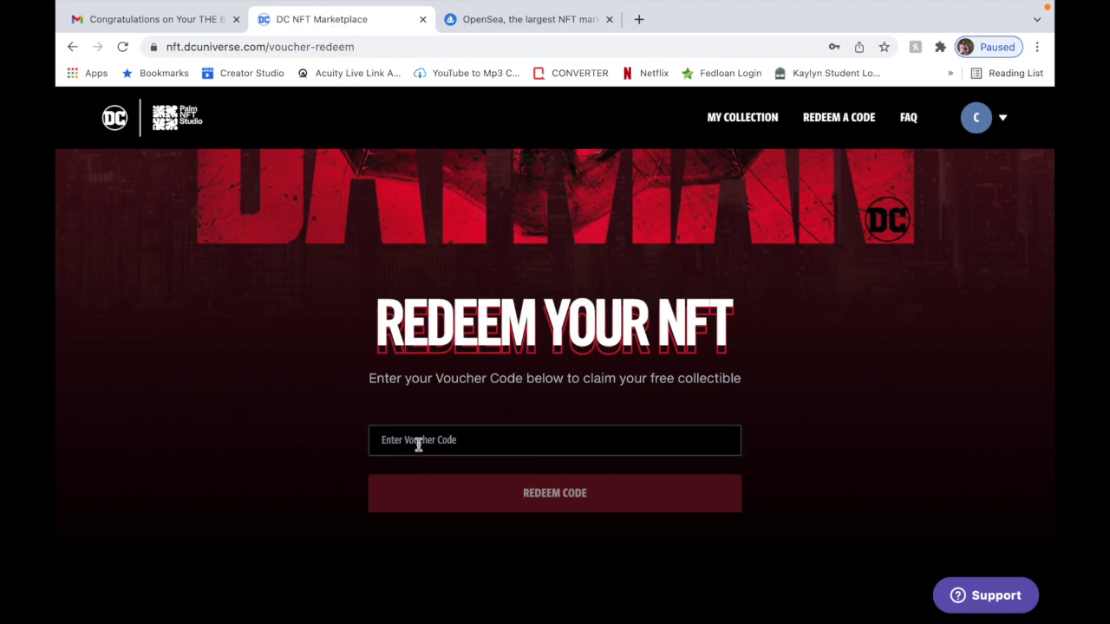
# Focus the voucher code box, then return to Gmail's Updates email list.
pyautogui.click(419, 445)
pyautogui.click(162, 21)
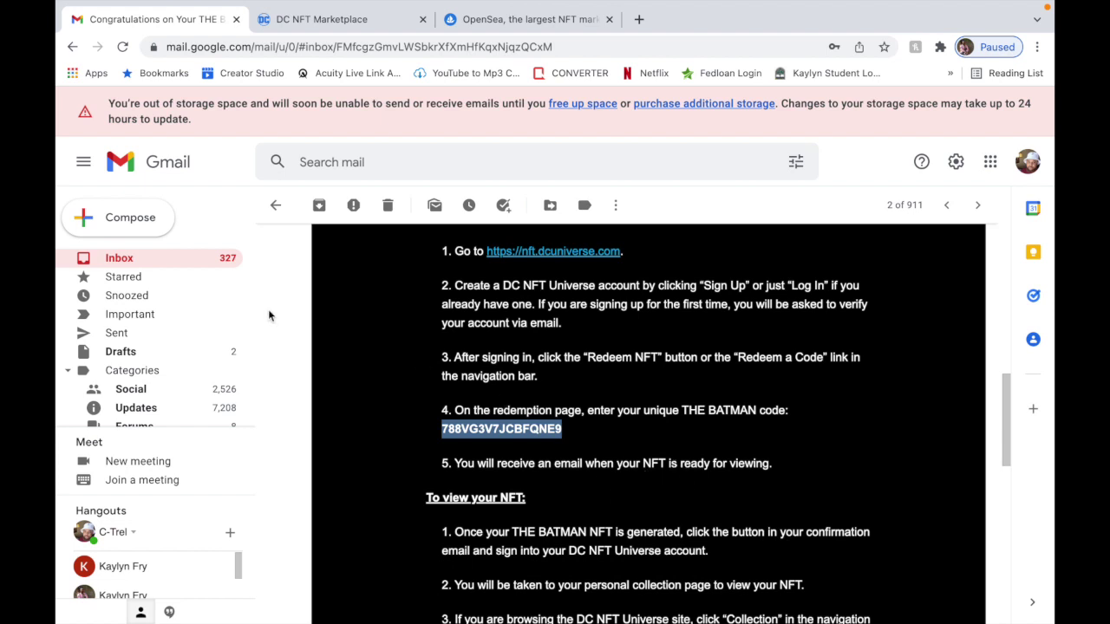
pyautogui.click(133, 260)
pyautogui.click(713, 242)
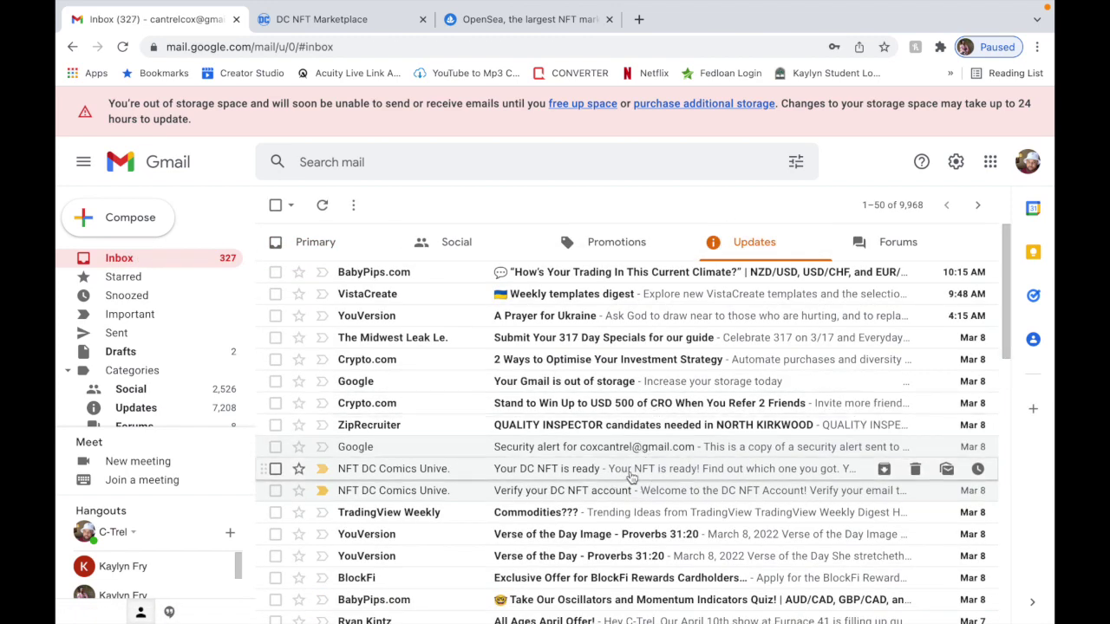
# Reopen 'Your DC NFT is ready' and follow its Reveal My NFT button to the redeem page.
pyautogui.click(626, 467)
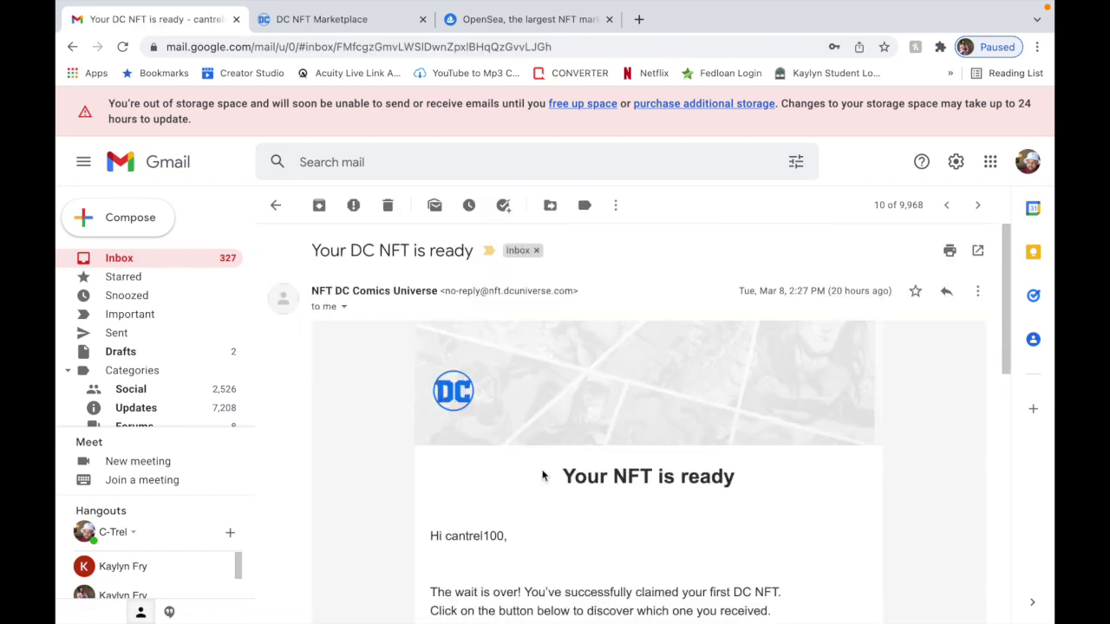
pyautogui.scroll(-1, 542, 477)
pyautogui.scroll(-2, 542, 477)
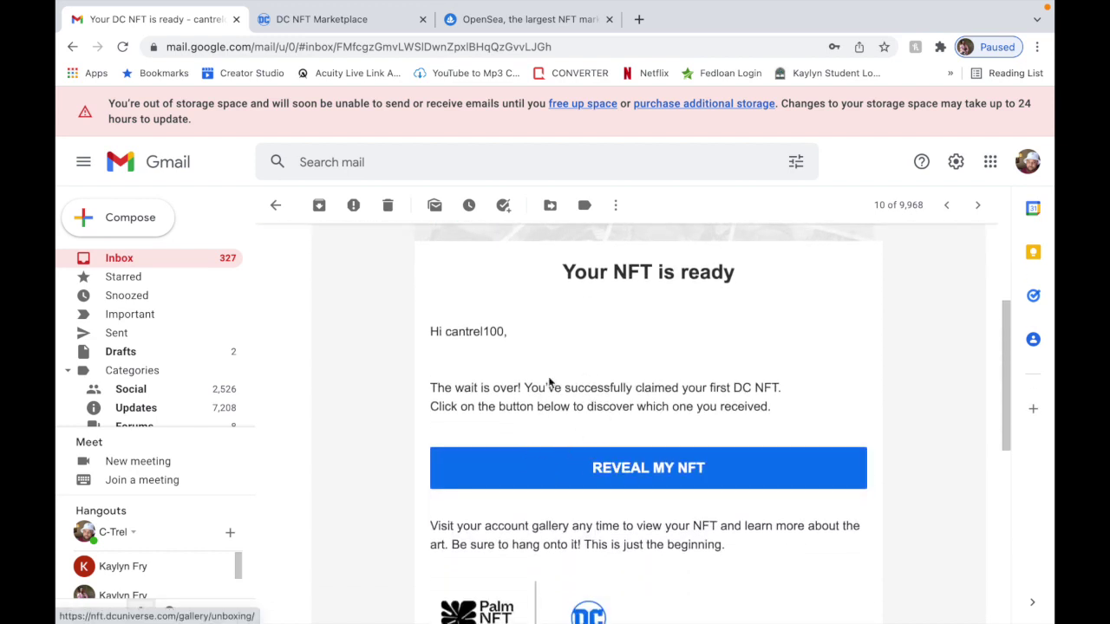
pyautogui.click(614, 466)
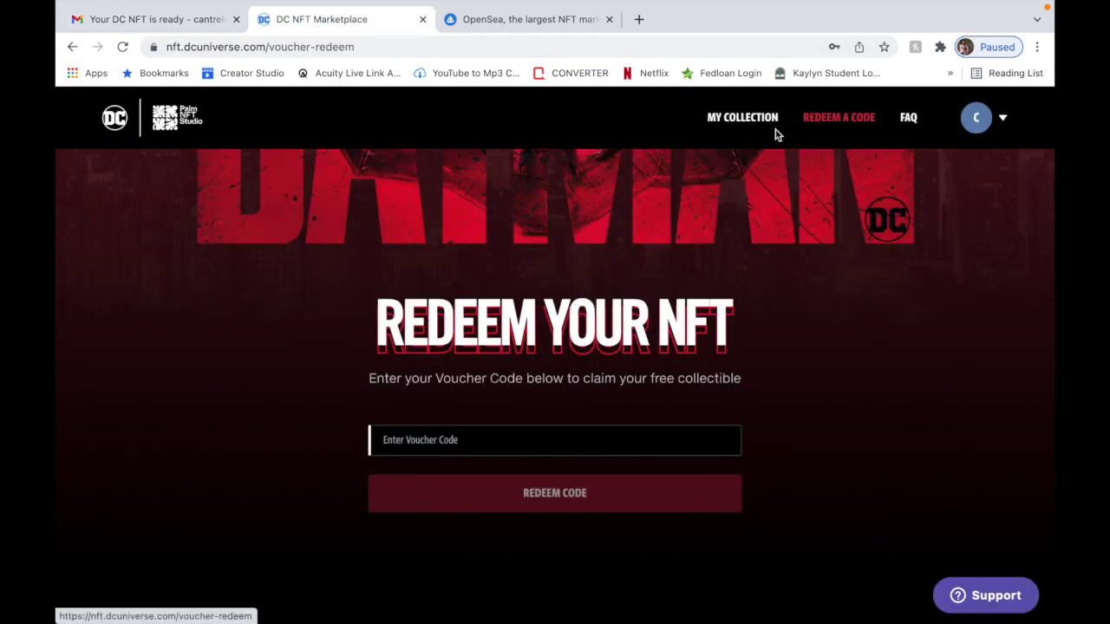
# Open My Collection to see THE BATMAN NFT card in the account's gallery.
pyautogui.click(747, 124)
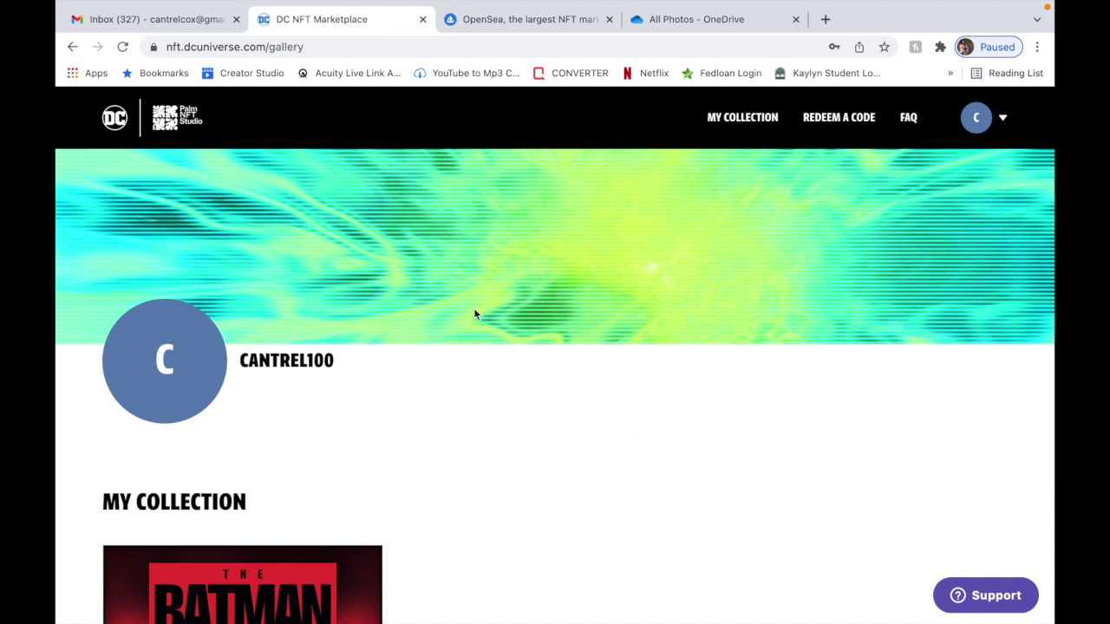
# Open The Batman NFT Collection splash page and scroll to the Spring 2022 roadmap entry.
pyautogui.click(118, 126)
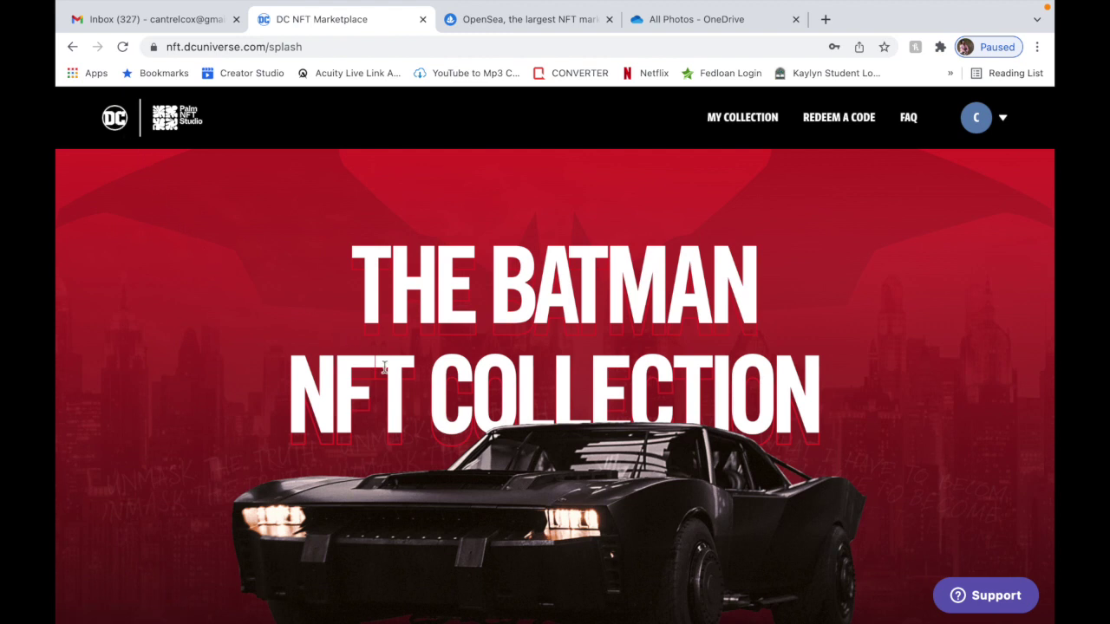
pyautogui.scroll(-10, 384, 368)
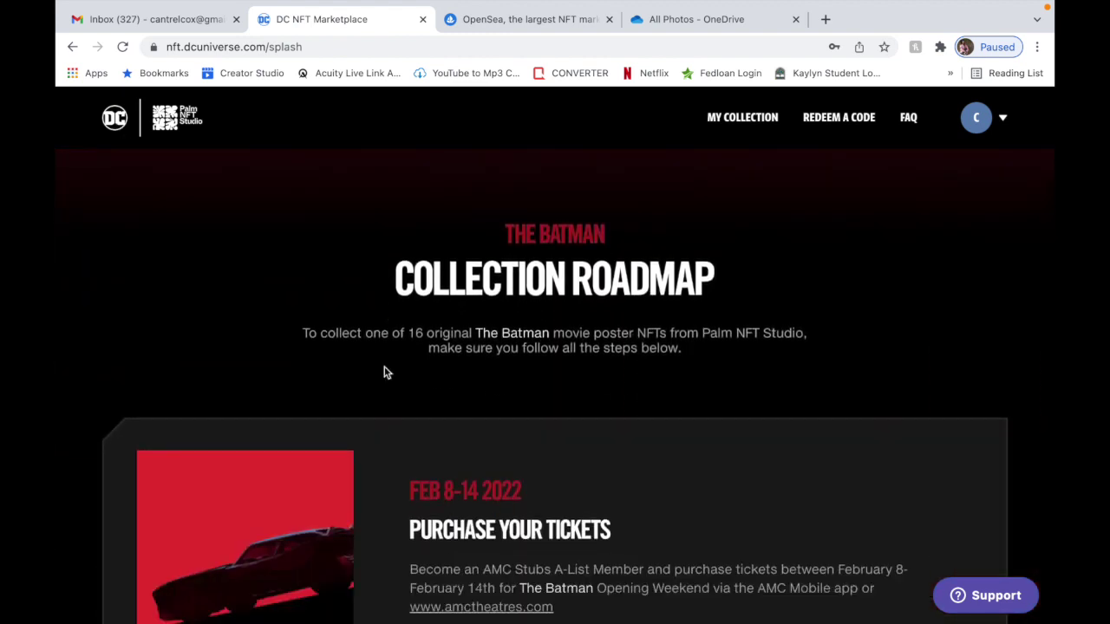
pyautogui.scroll(-7, 387, 372)
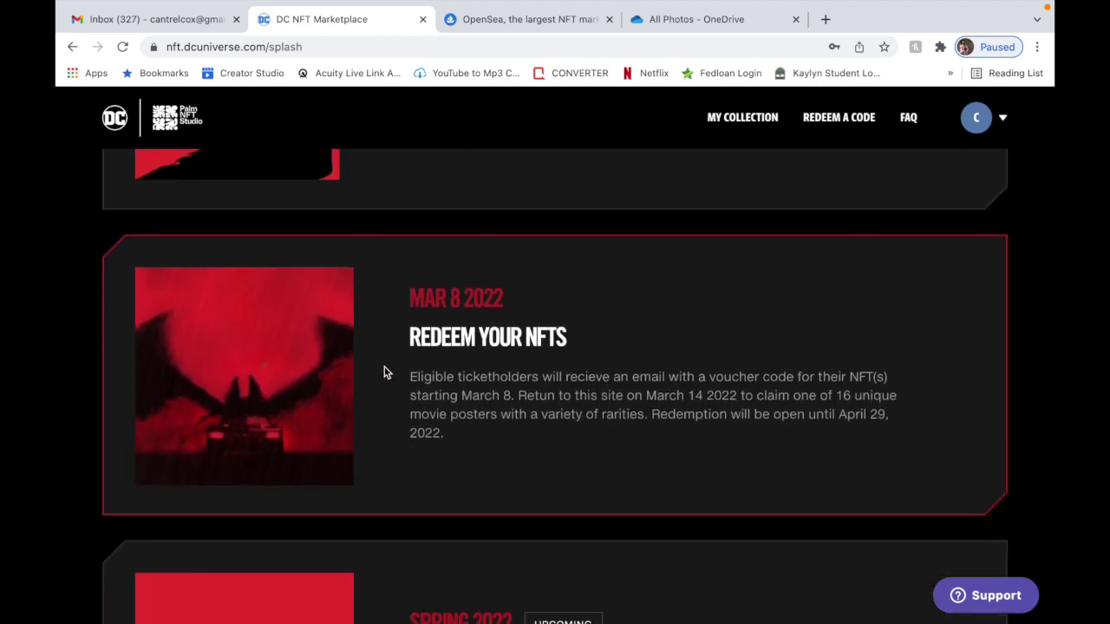
pyautogui.scroll(-3, 387, 371)
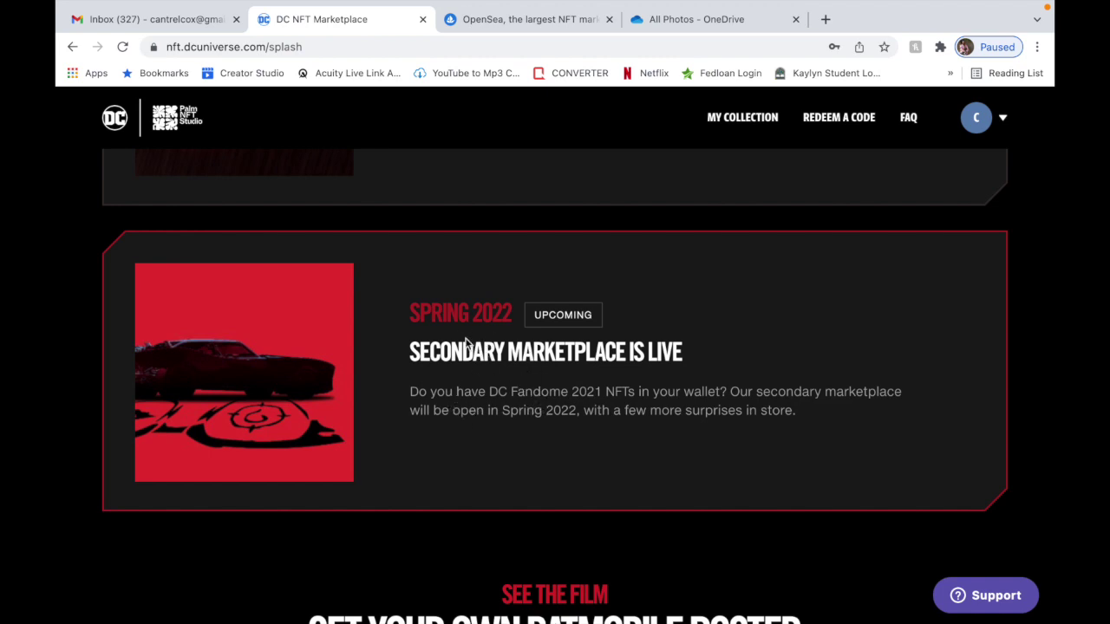
# Switch to the tab showing OpenSea's home page at opensea.io.
pyautogui.click(480, 28)
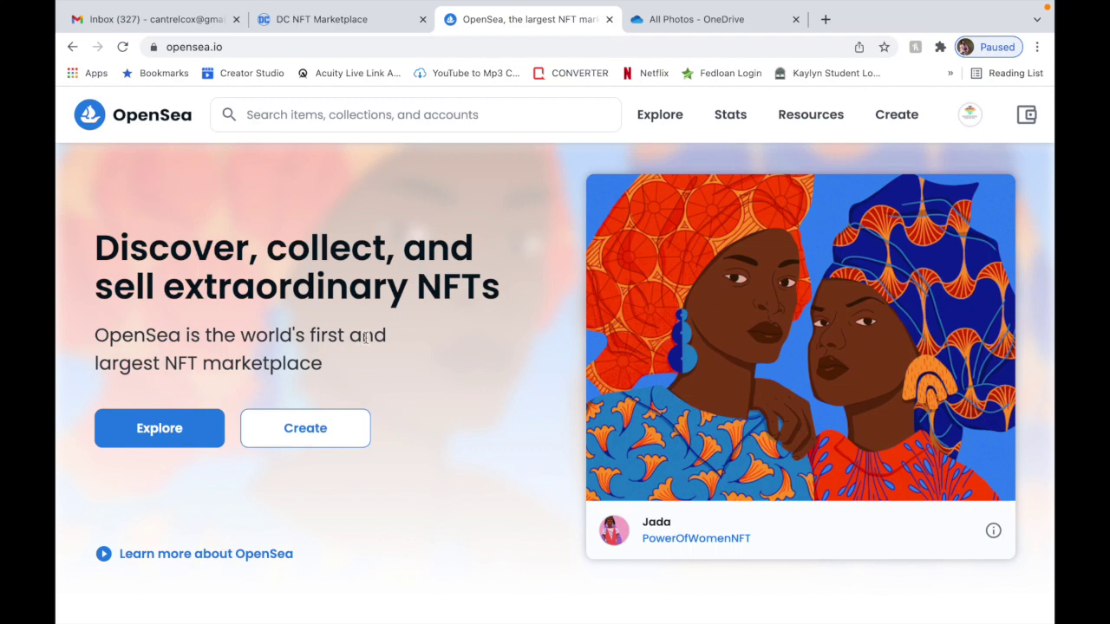
# Open OpenSea's Create New Item form, then show THE BATMAN NFT in the DC site's My Collection.
pyautogui.click(314, 426)
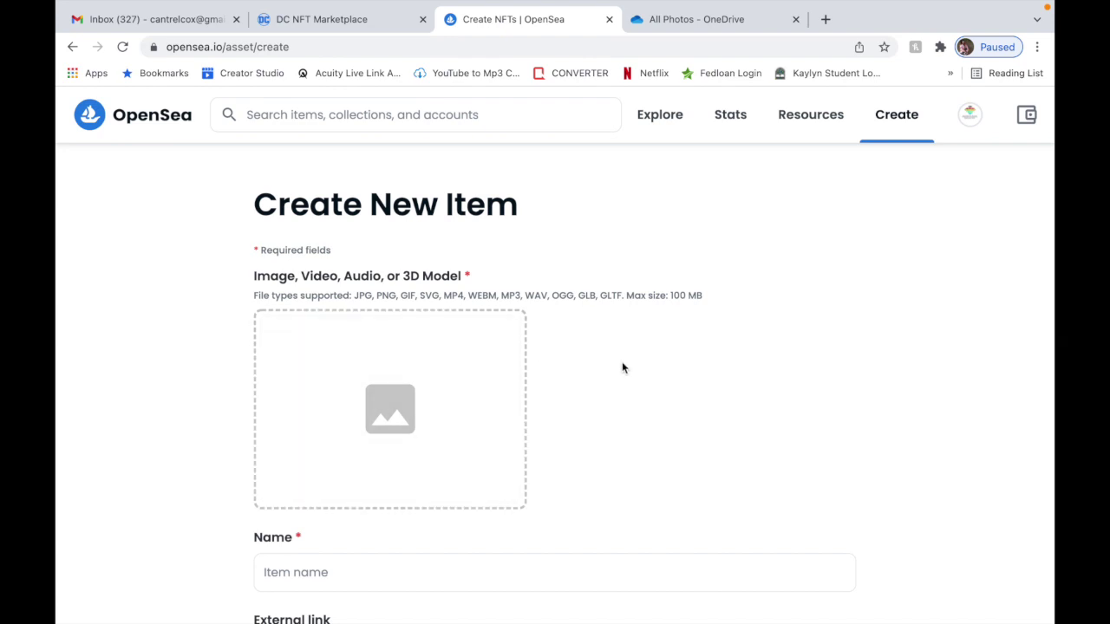
pyautogui.click(312, 24)
pyautogui.scroll(10, 453, 255)
pyautogui.click(756, 118)
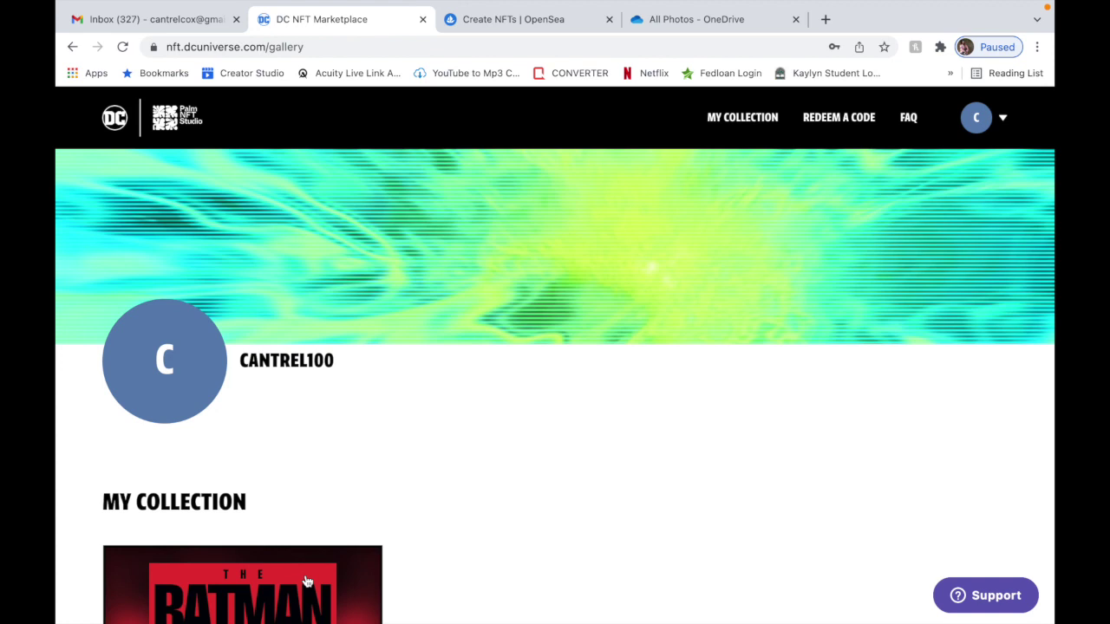
# Dismiss the Batman image's context menu unsaved and return to the Create NFTs | OpenSea tab.
pyautogui.rightClick(306, 579)
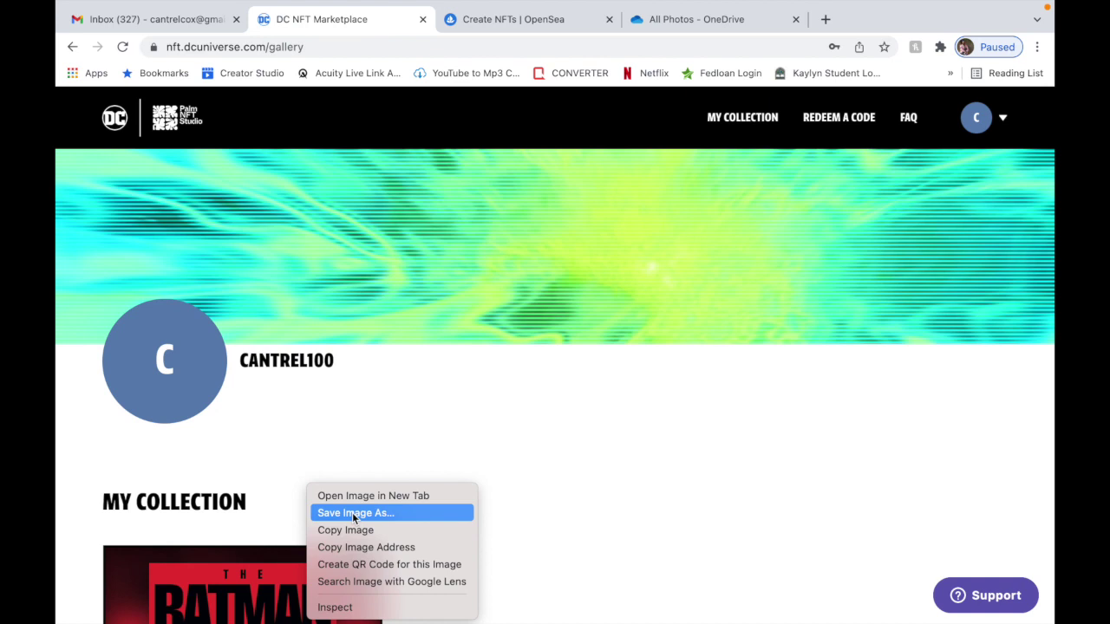
pyautogui.click(361, 436)
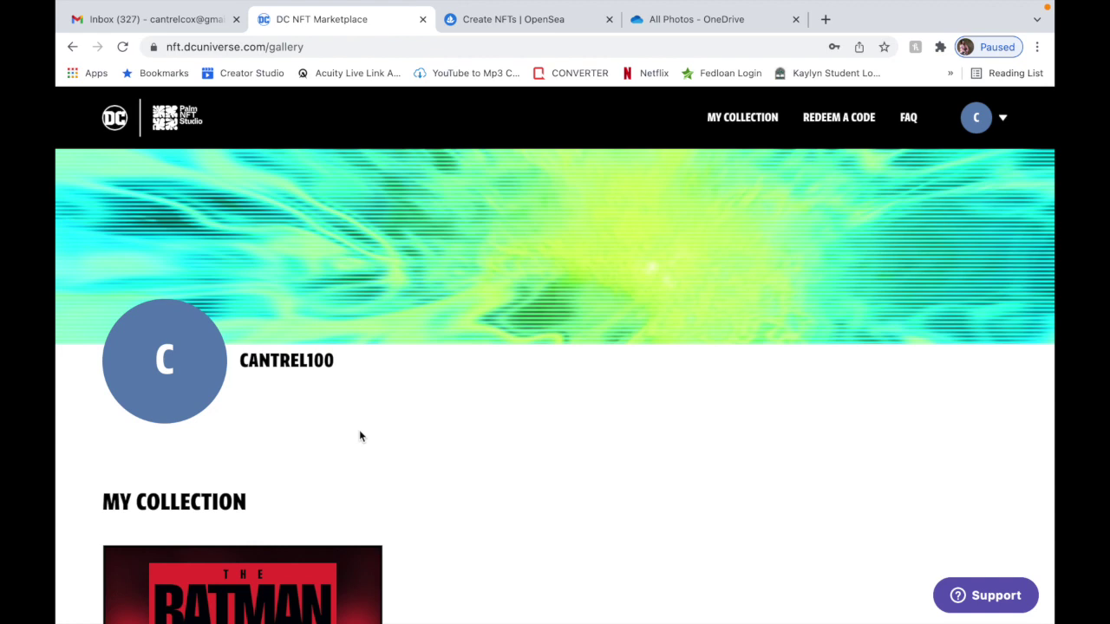
pyautogui.click(483, 21)
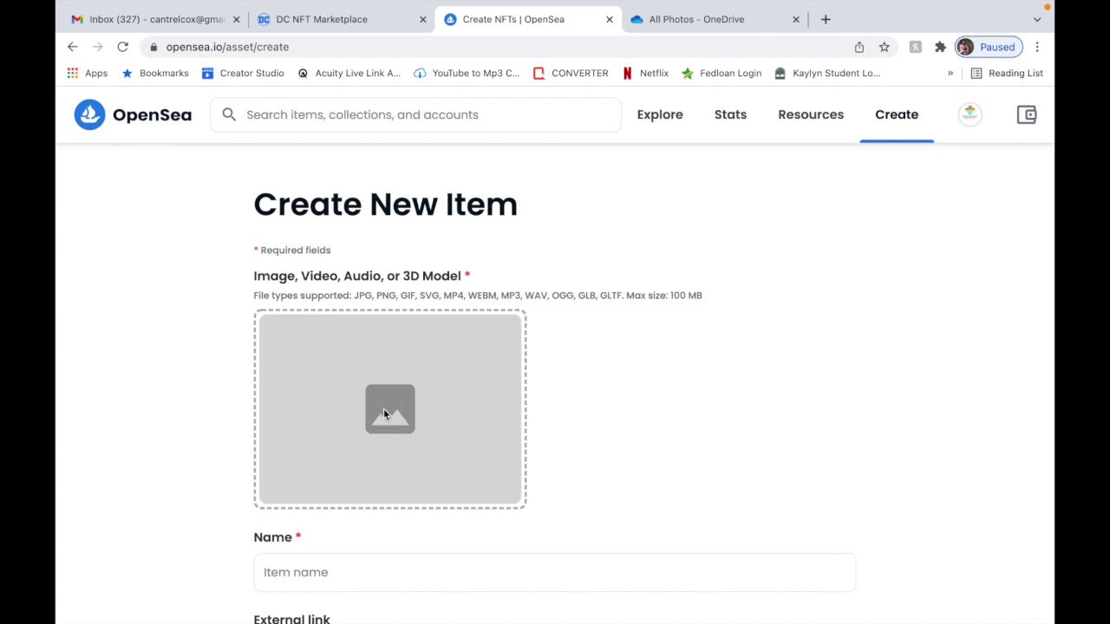
# Upload LEMONCELLO COVER ART.jpg from the Desktop as the item's image.
pyautogui.click(386, 415)
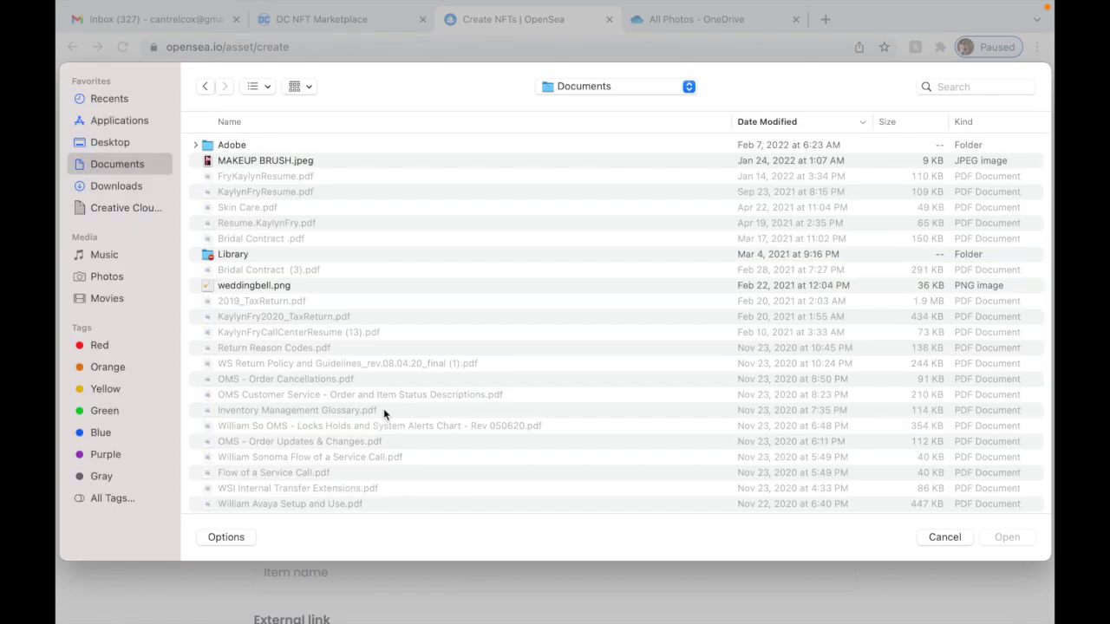
pyautogui.click(111, 143)
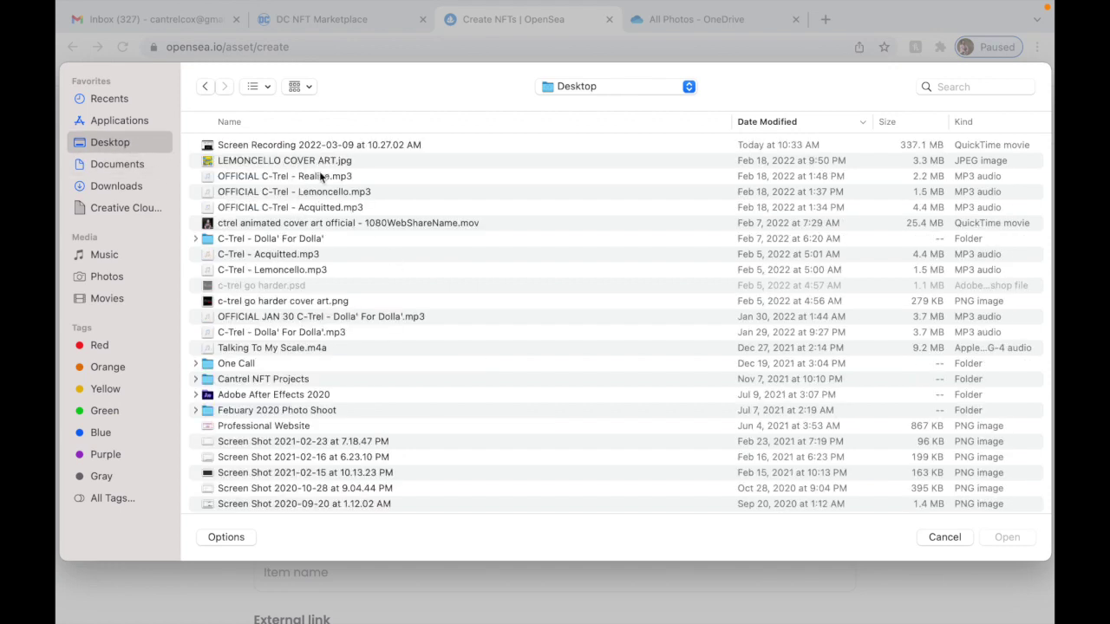
pyautogui.click(295, 163)
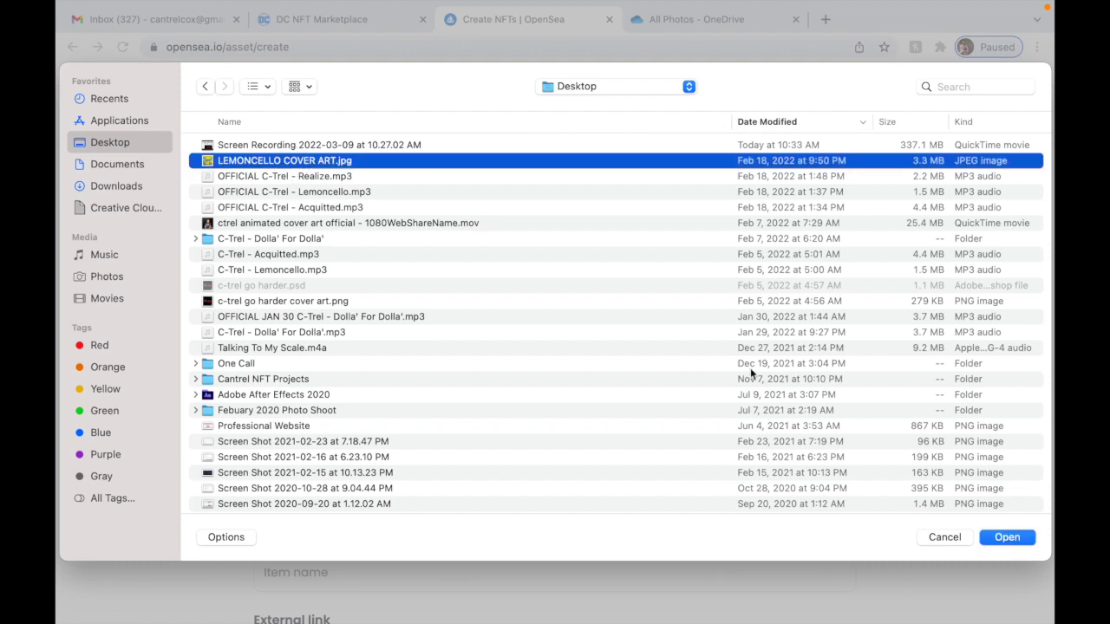
pyautogui.click(1010, 542)
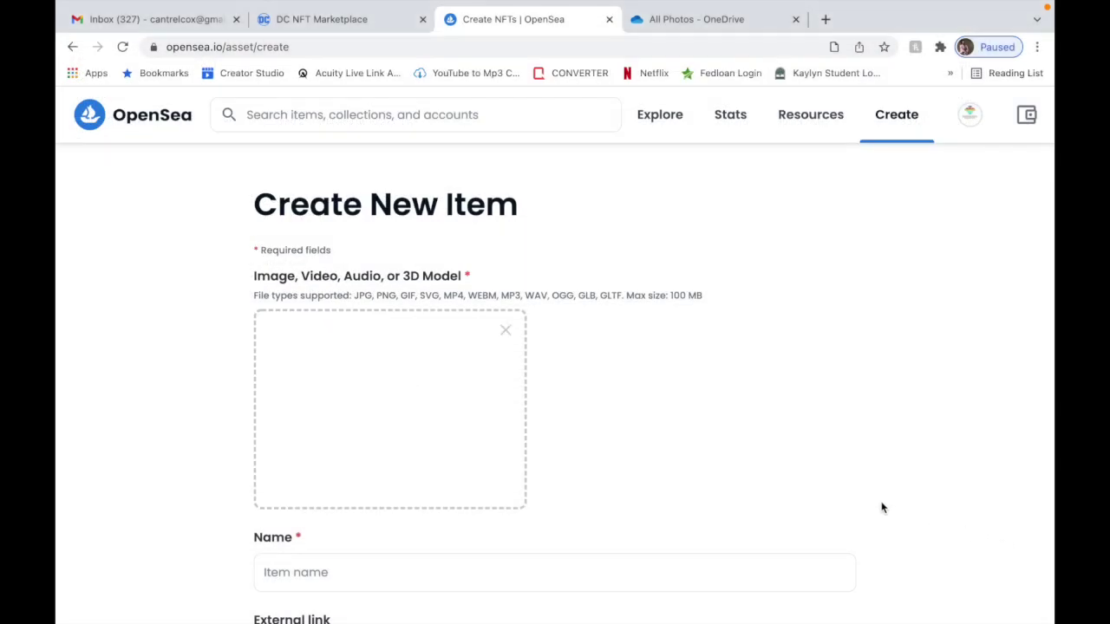
# Enter "The Batman NFT" in the item's Name field.
pyautogui.scroll(-3, 572, 416)
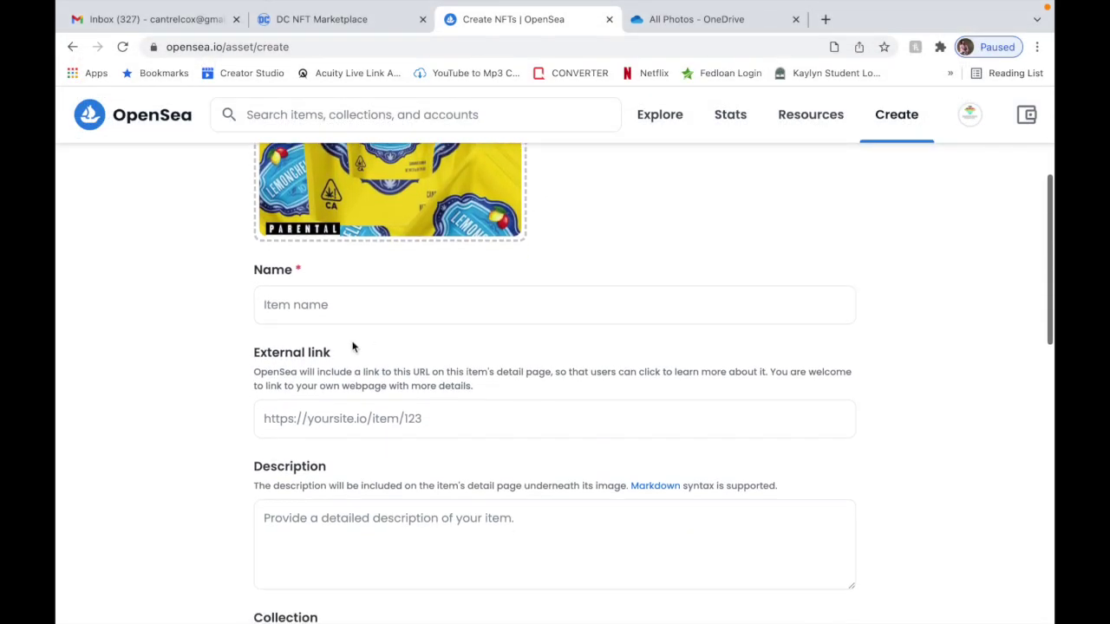
pyautogui.click(339, 304)
pyautogui.write('The Batman NFT')
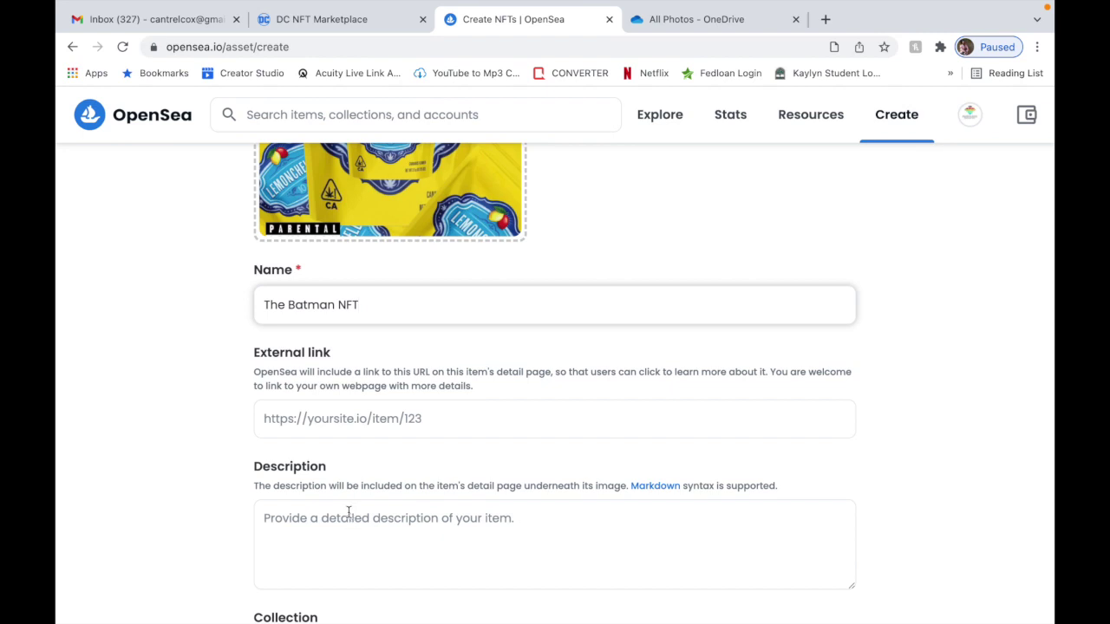
# Choose Future VS Scottie Pippen Collection from the Select collection dropdown.
pyautogui.scroll(-4, 345, 502)
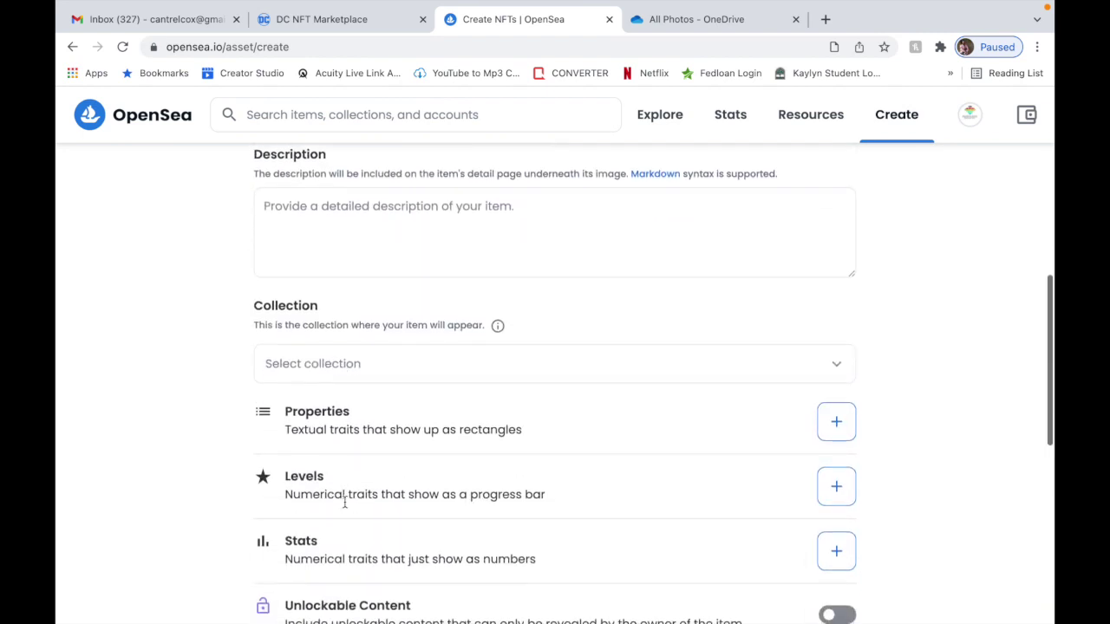
pyautogui.click(365, 356)
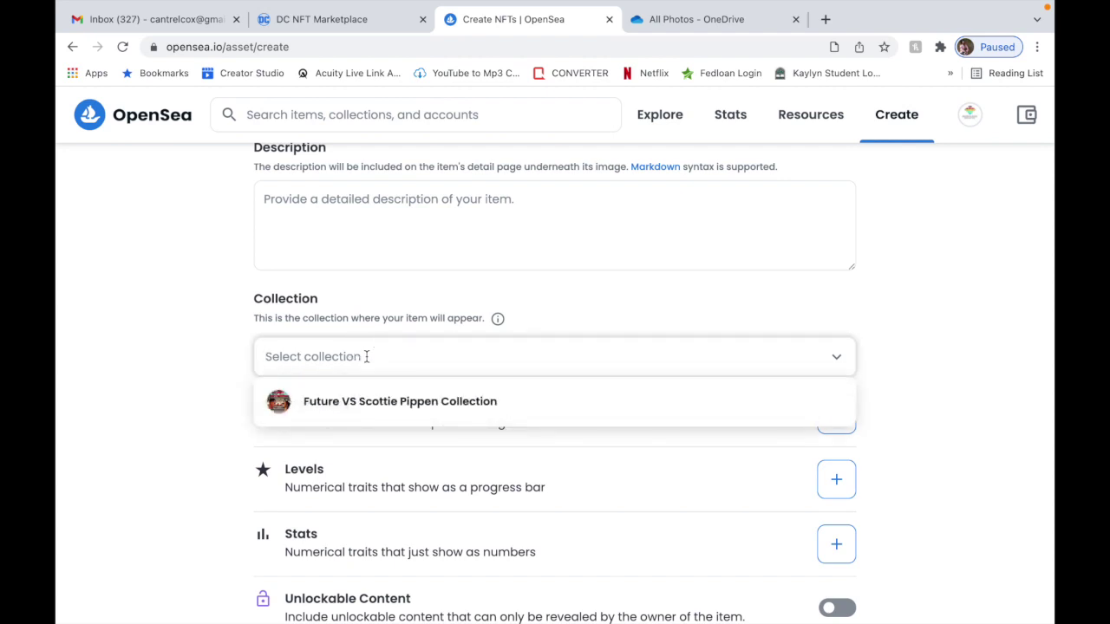
pyautogui.click(366, 357)
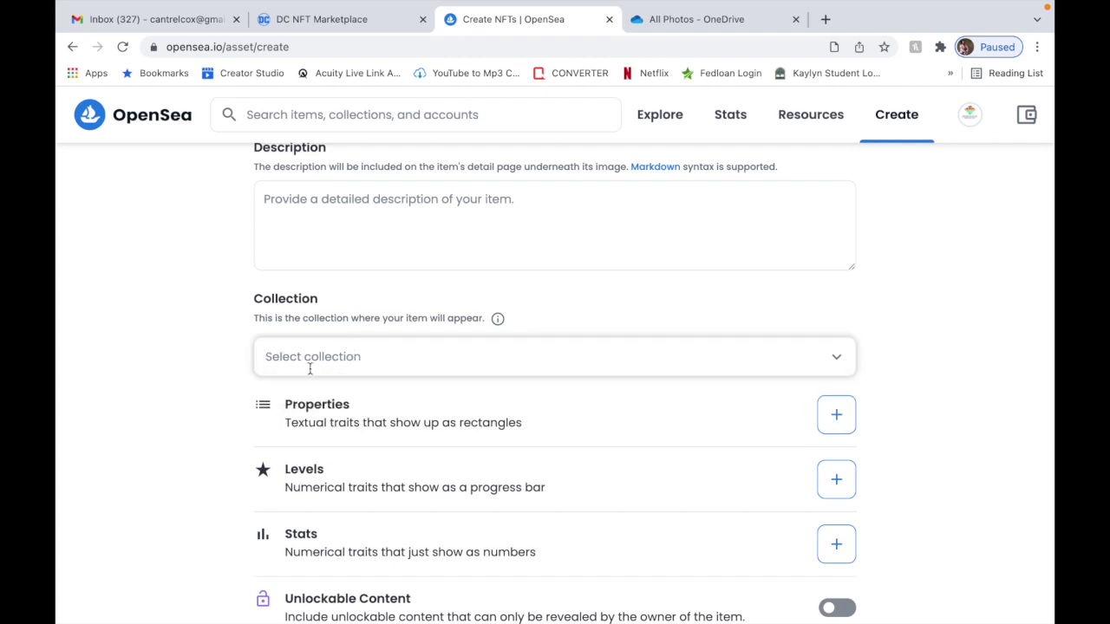
pyautogui.click(436, 350)
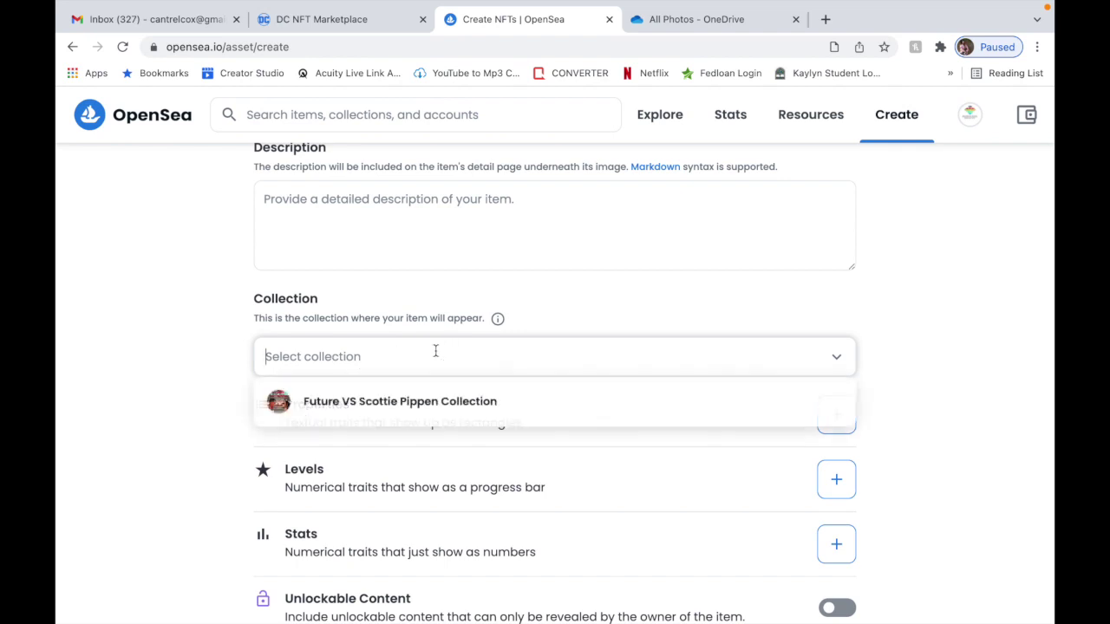
pyautogui.click(407, 405)
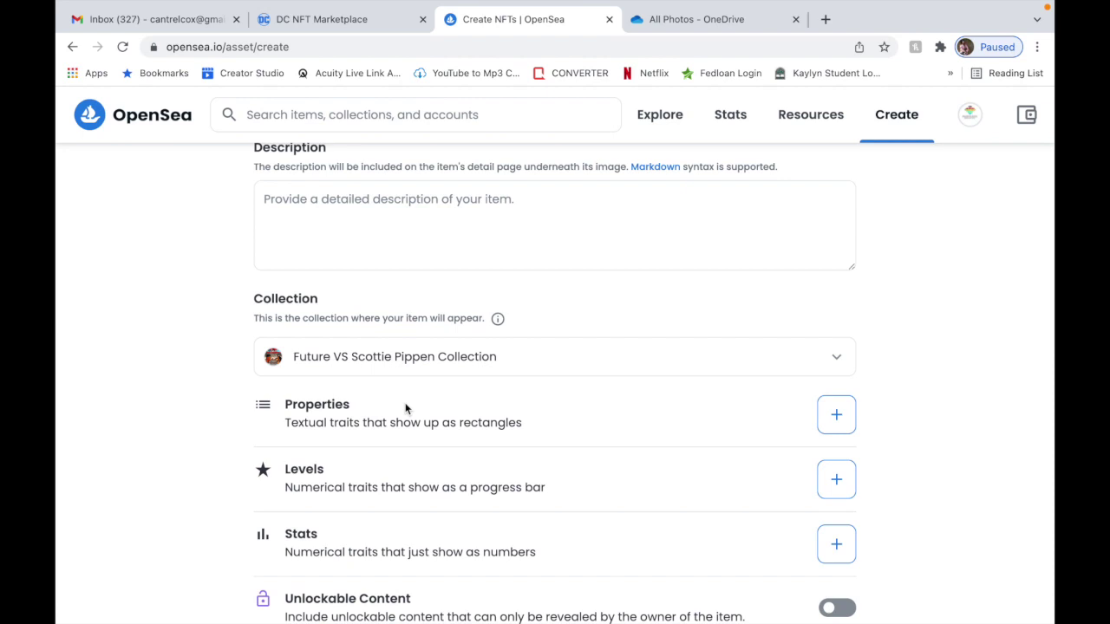
# Open and close the Add Properties and Add Levels windows without adding anything.
pyautogui.click(834, 415)
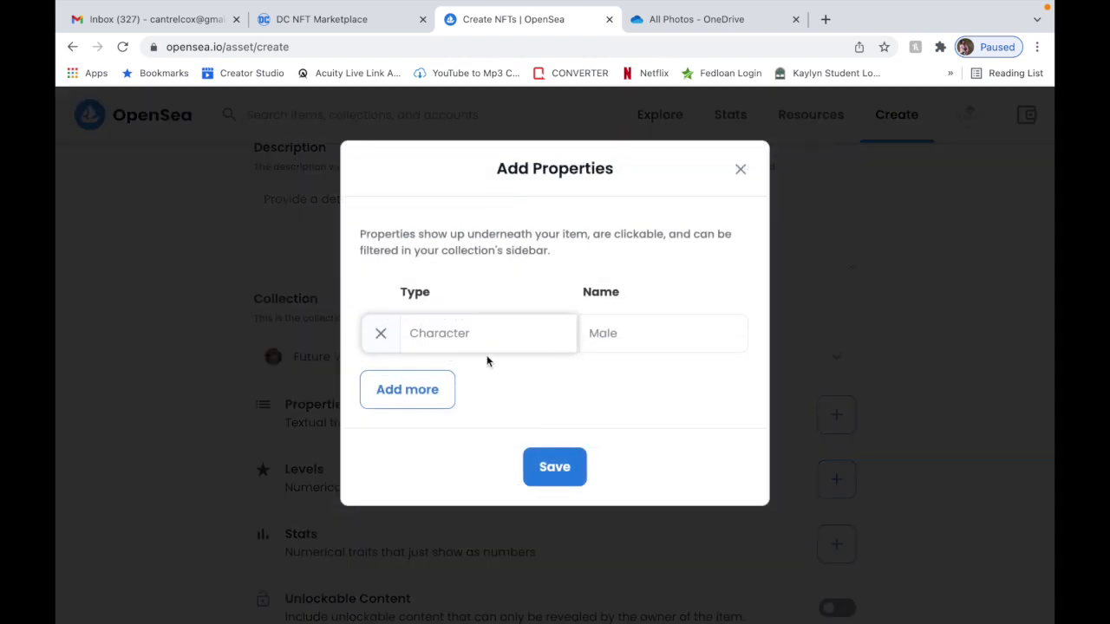
pyautogui.click(740, 177)
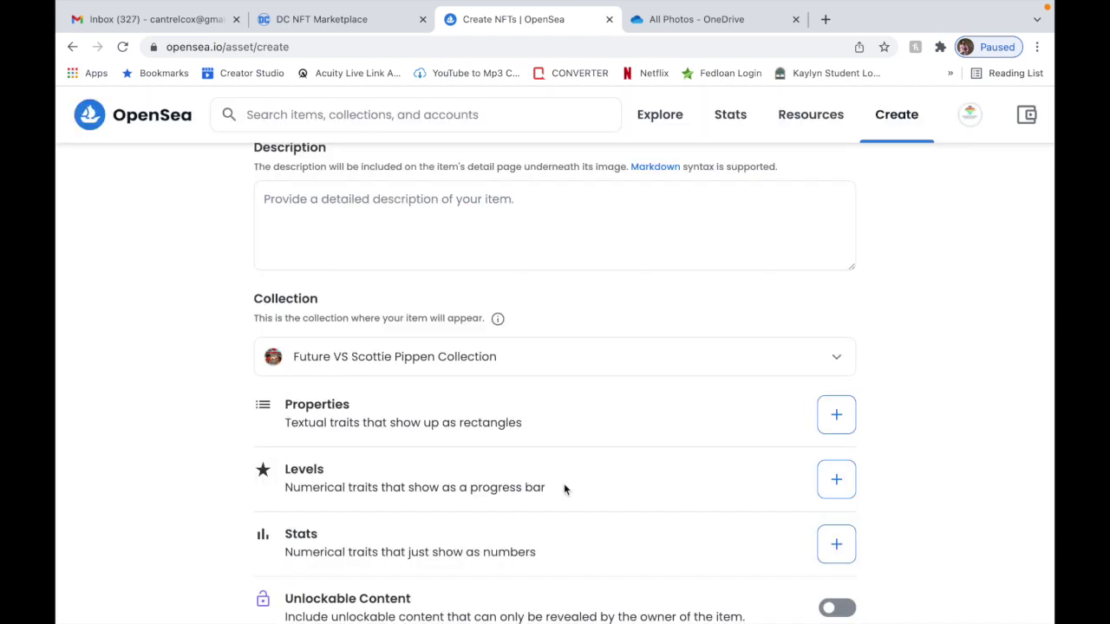
pyautogui.click(828, 479)
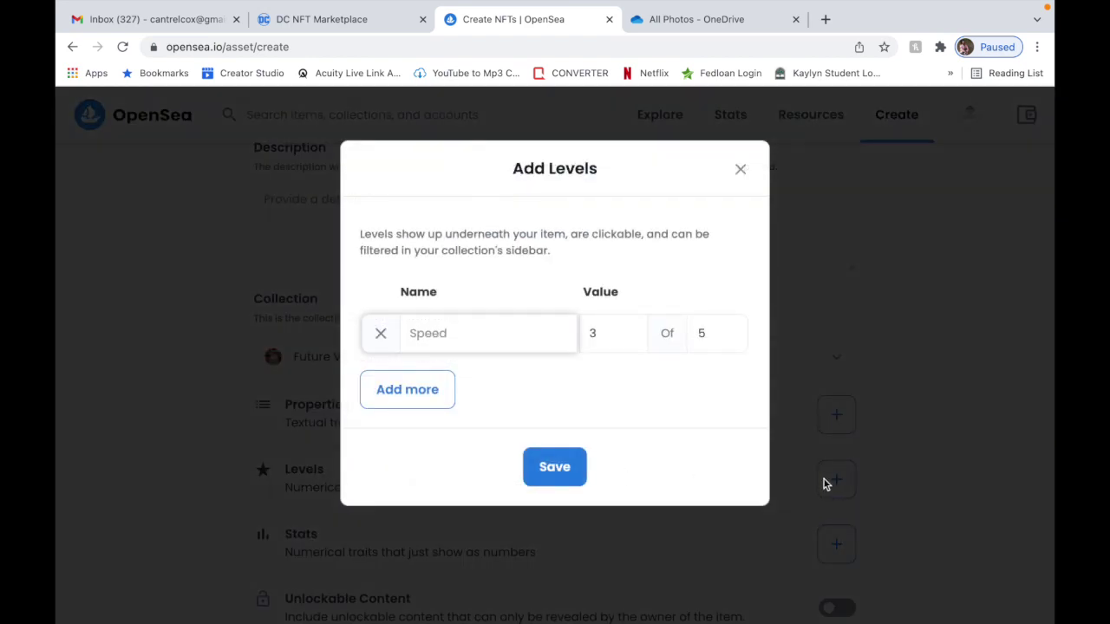
pyautogui.click(738, 169)
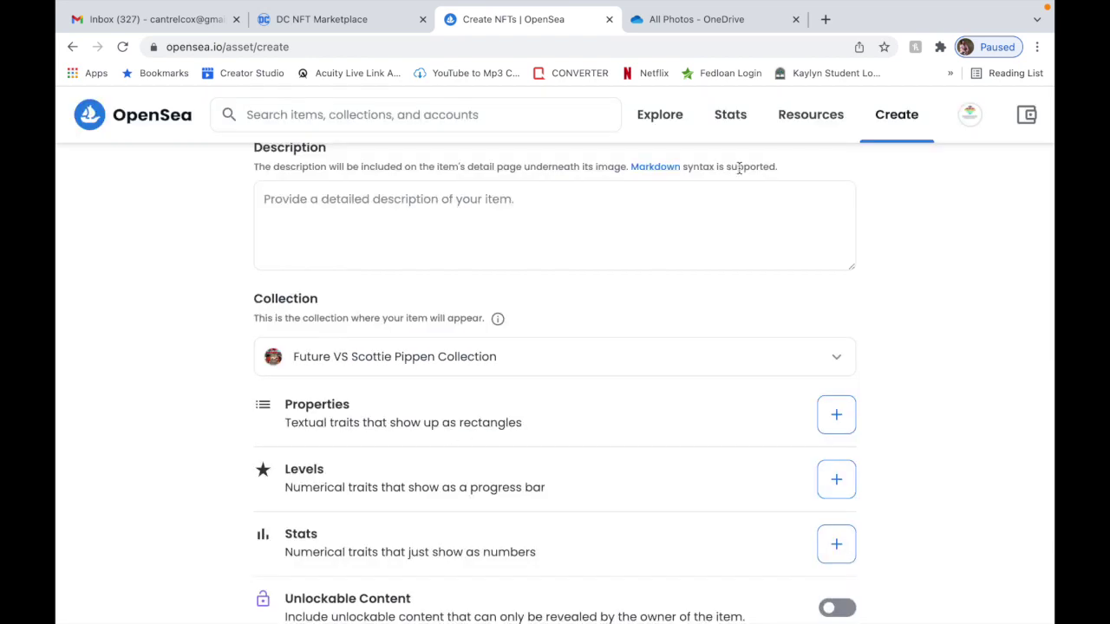
pyautogui.scroll(-3, 664, 452)
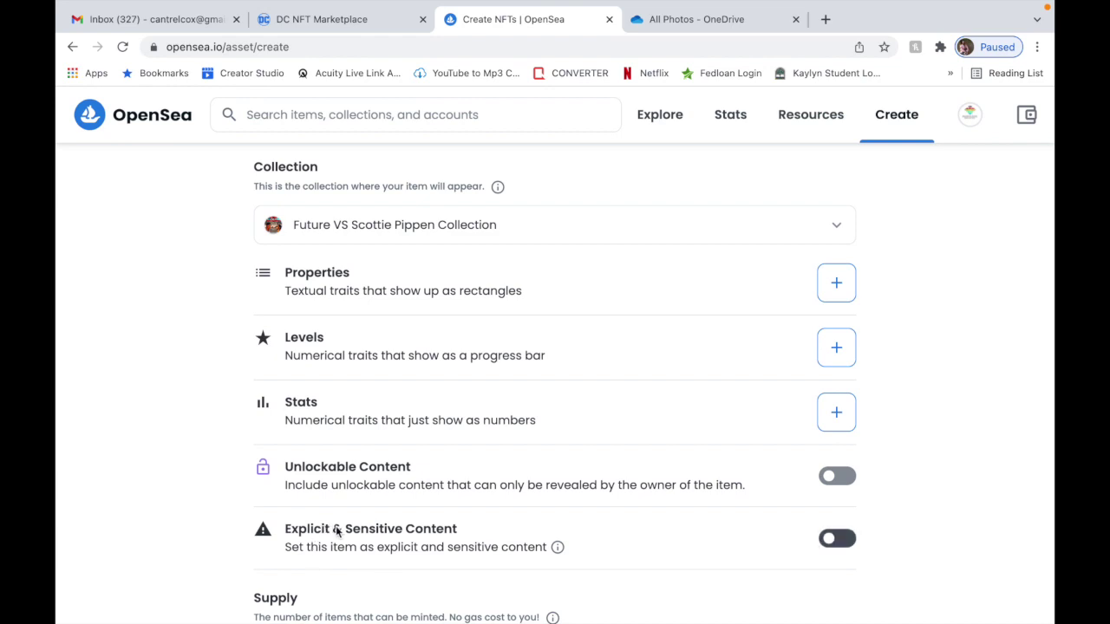
# Open the Blockchain dropdown, currently on Ethereum, to reveal the Polygon option.
pyautogui.scroll(-3, 282, 463)
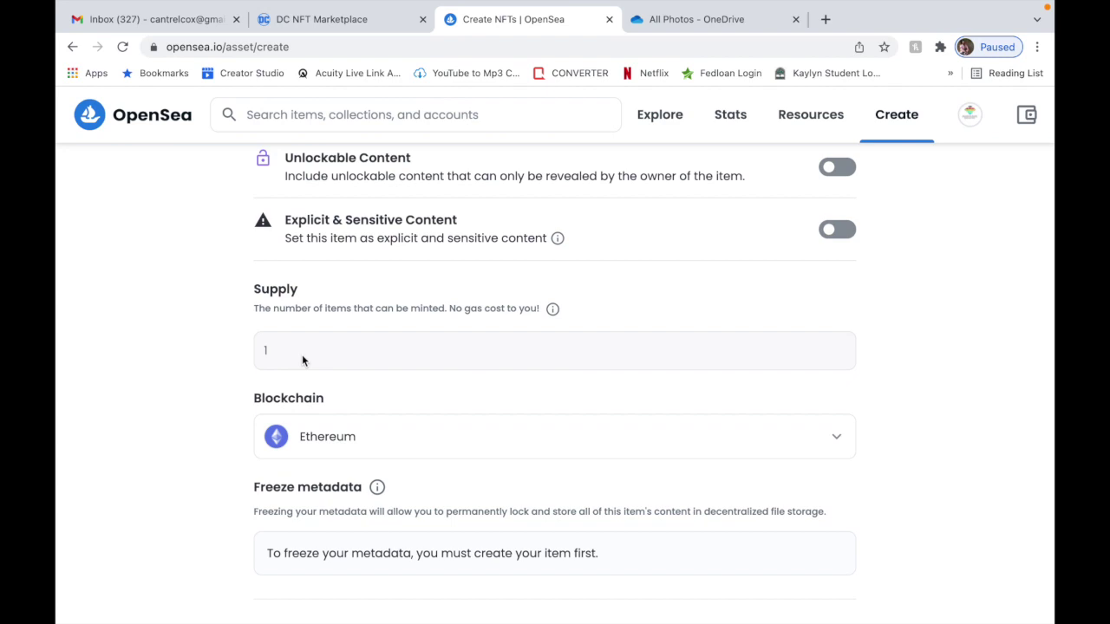
pyautogui.click(326, 438)
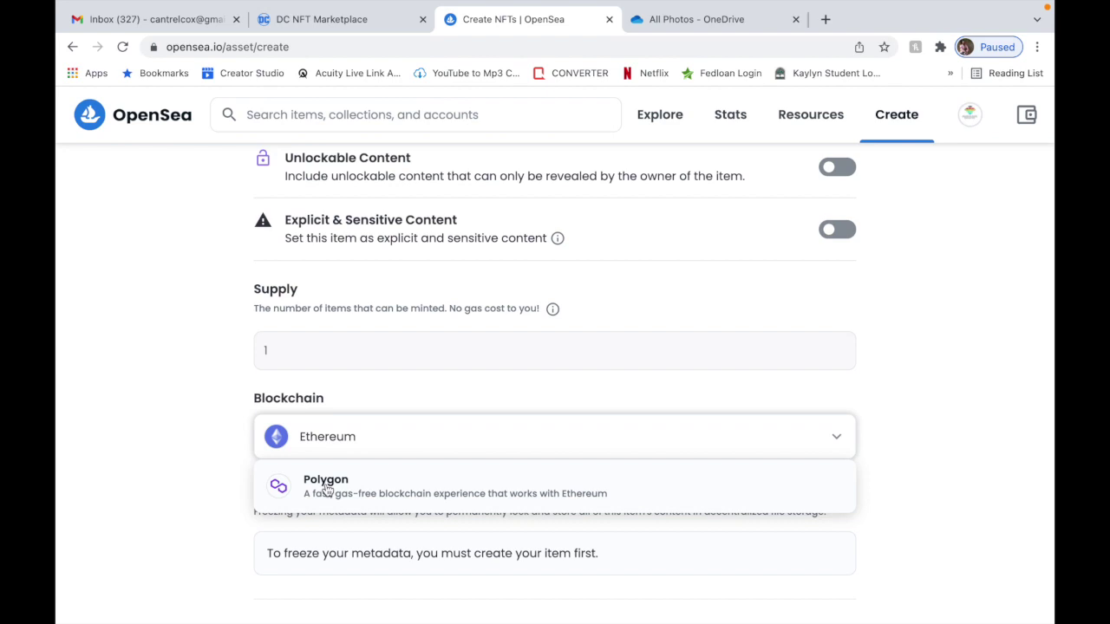
# Pick Polygon as the blockchain and, after trying 30, set Supply back to 1.
pyautogui.click(327, 490)
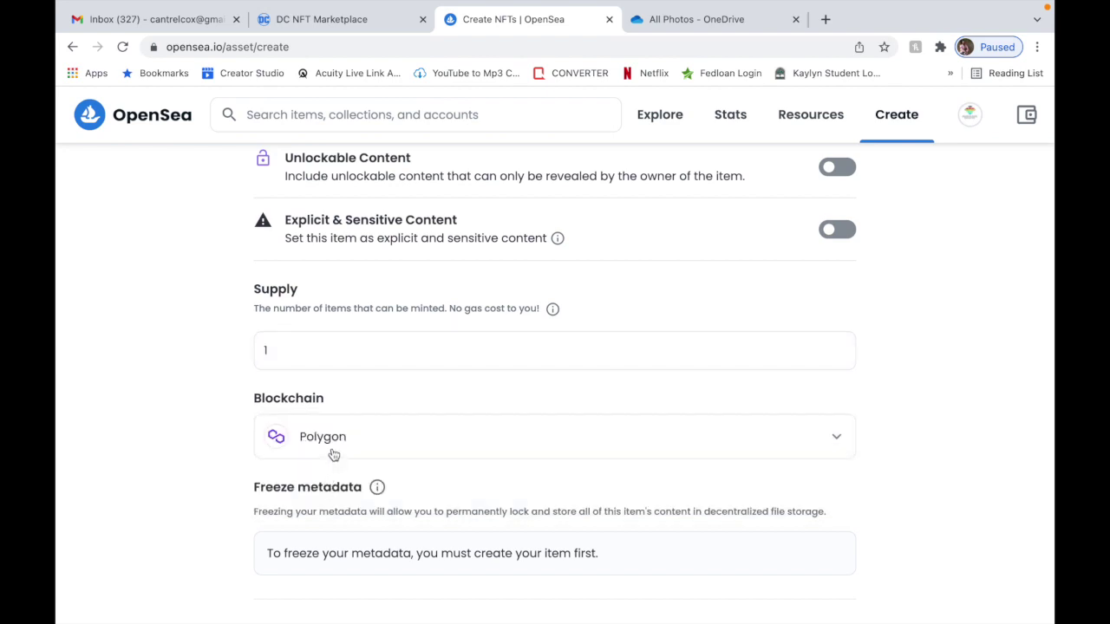
pyautogui.click(297, 344)
pyautogui.press('BackSpace')
pyautogui.write('3')
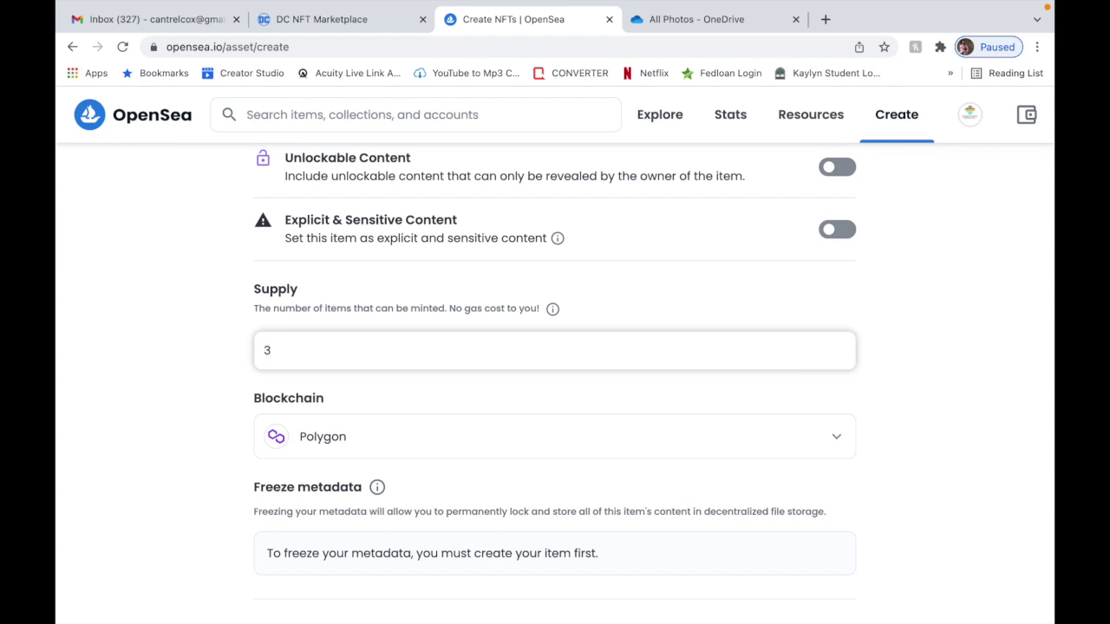
pyautogui.write('0')
pyautogui.press('BackSpace')
pyautogui.press('BackSpace')
pyautogui.click(338, 443)
pyautogui.click(336, 509)
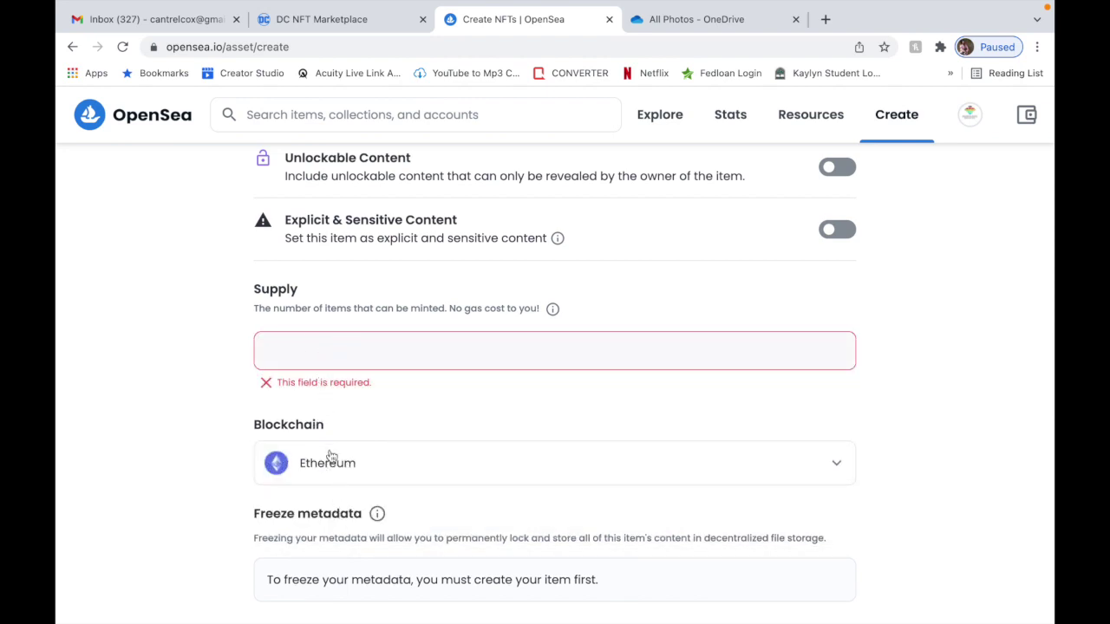
pyautogui.click(329, 461)
pyautogui.click(333, 511)
pyautogui.click(317, 349)
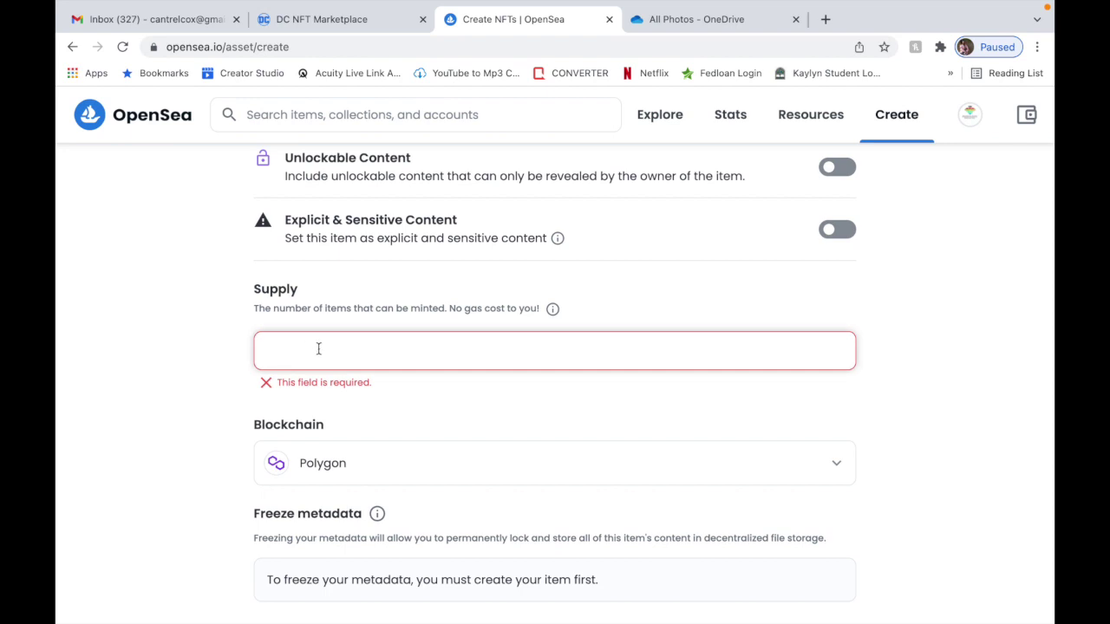
pyautogui.write('1')
# Settle the blockchain on Polygon after briefly switching to Ethereum, then scroll to Create.
pyautogui.click(337, 442)
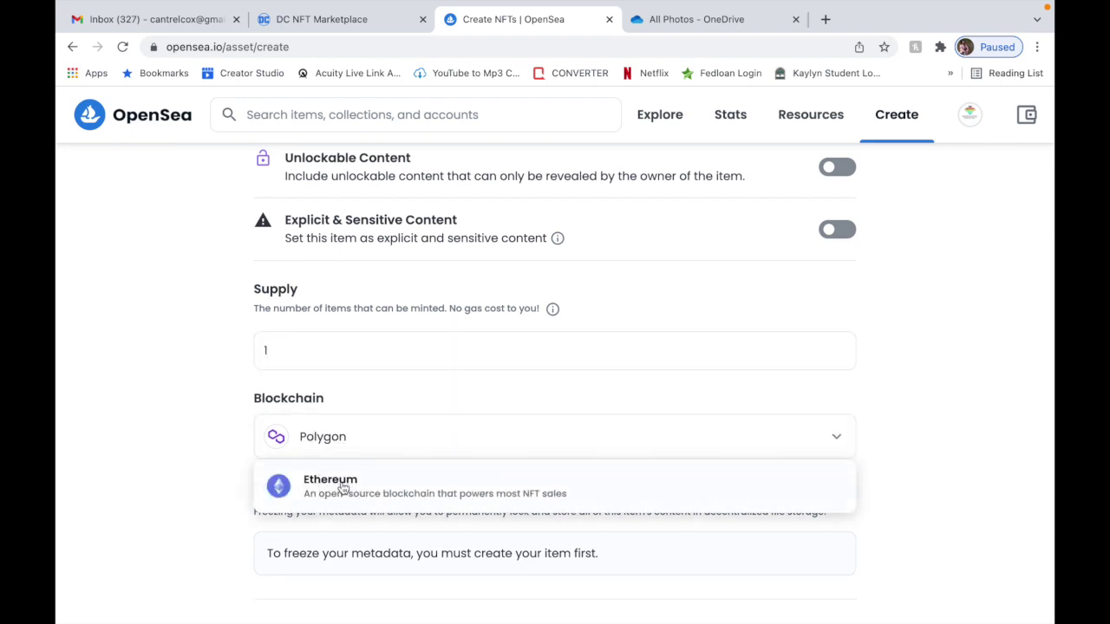
pyautogui.click(344, 487)
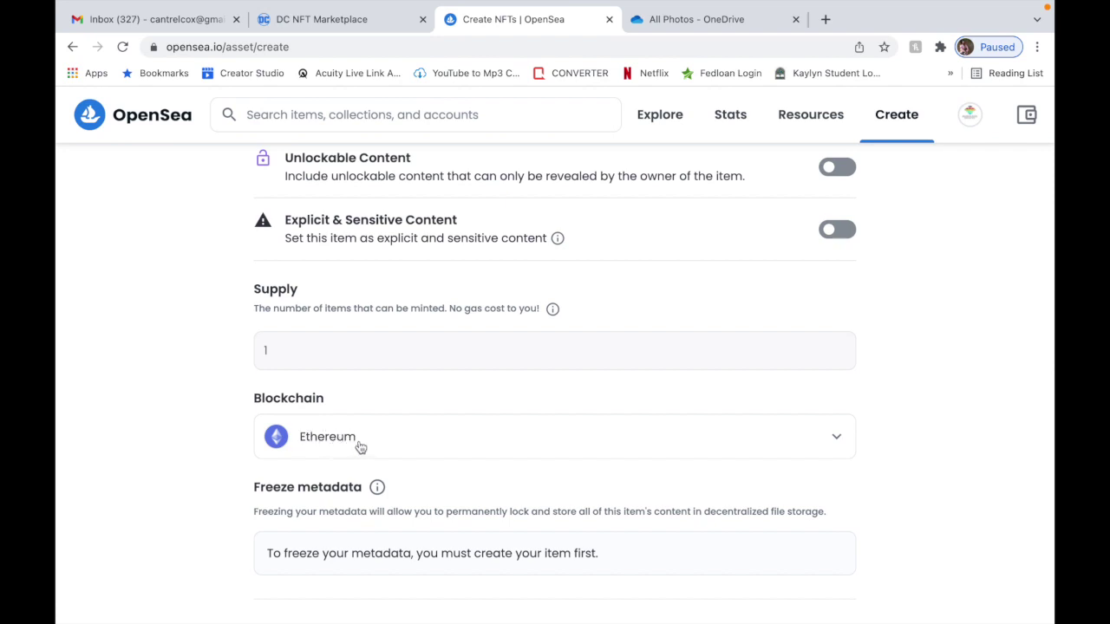
pyautogui.click(334, 446)
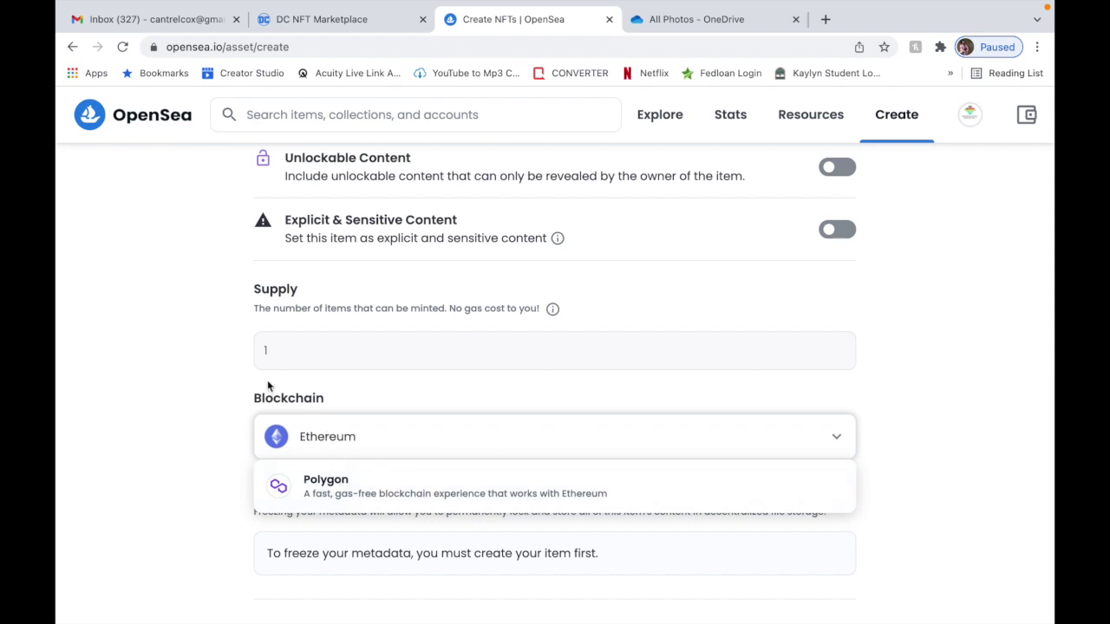
pyautogui.click(233, 379)
pyautogui.click(322, 438)
pyautogui.click(332, 491)
pyautogui.click(294, 353)
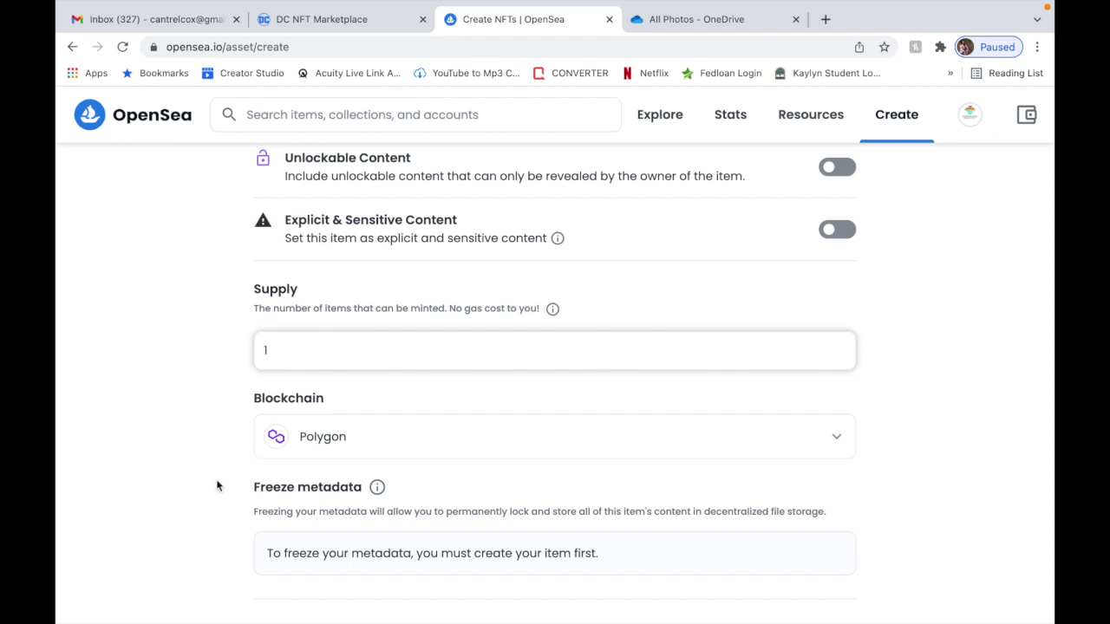
pyautogui.scroll(-1, 217, 486)
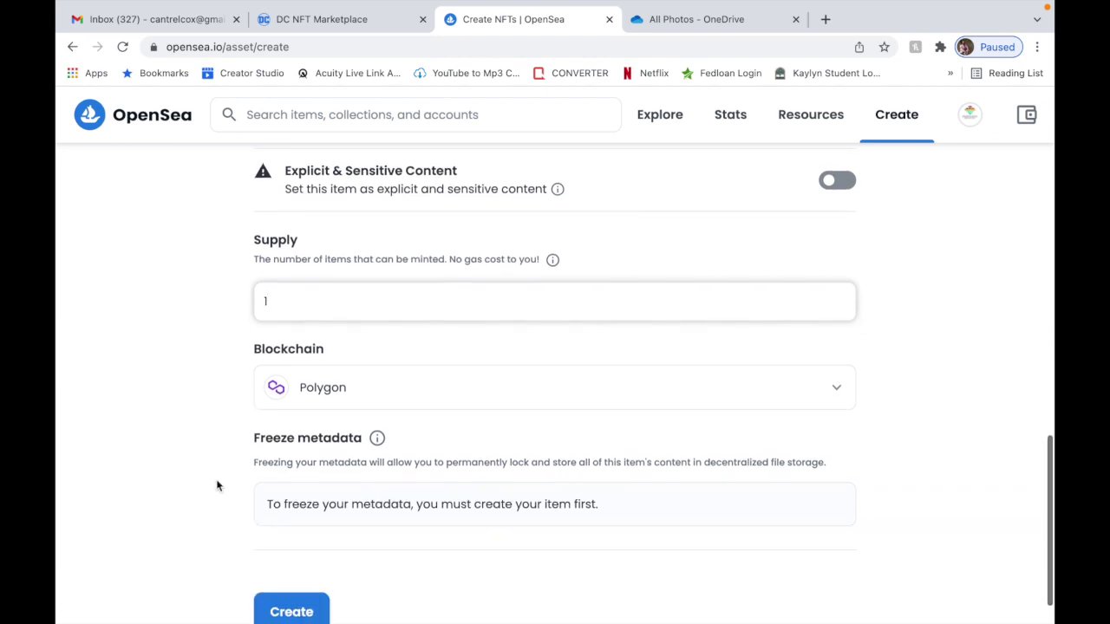
pyautogui.scroll(-1, 227, 499)
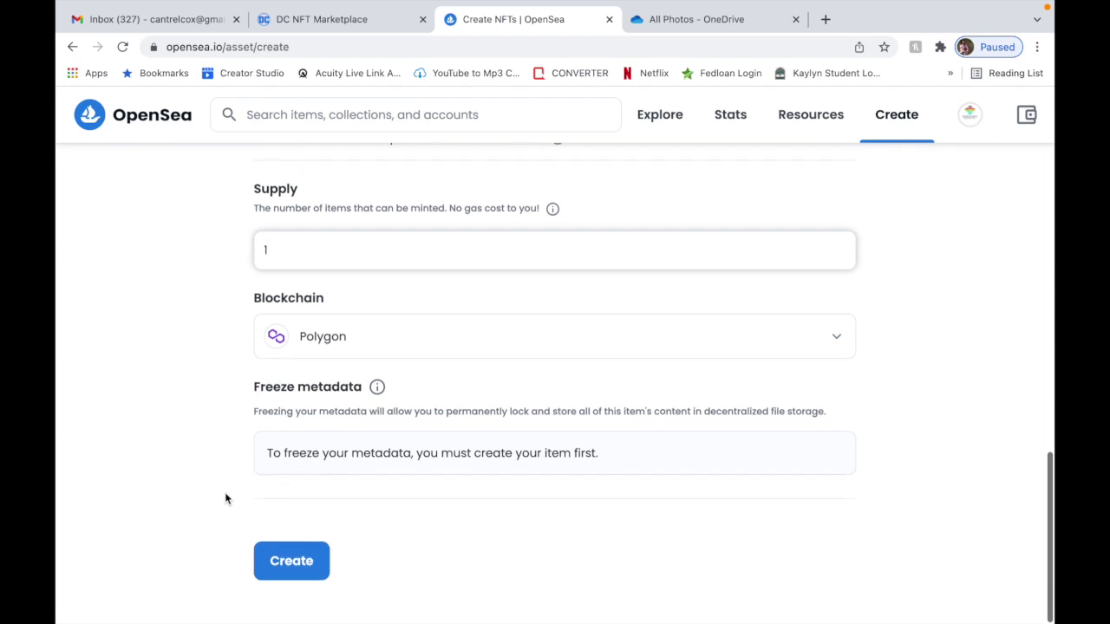
pyautogui.click(285, 563)
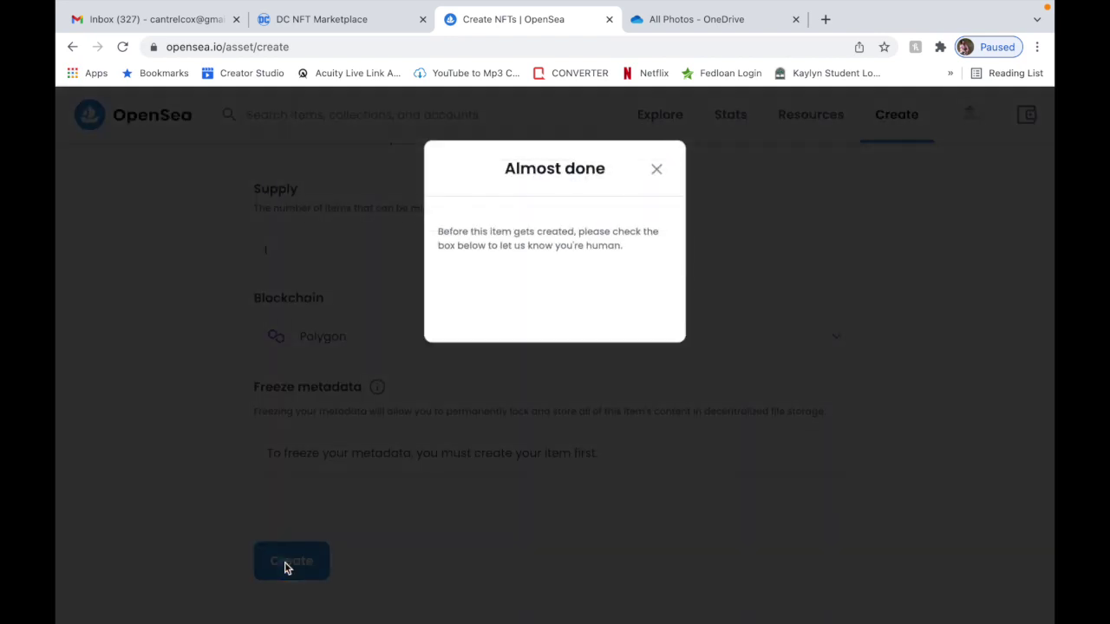
pyautogui.click(656, 169)
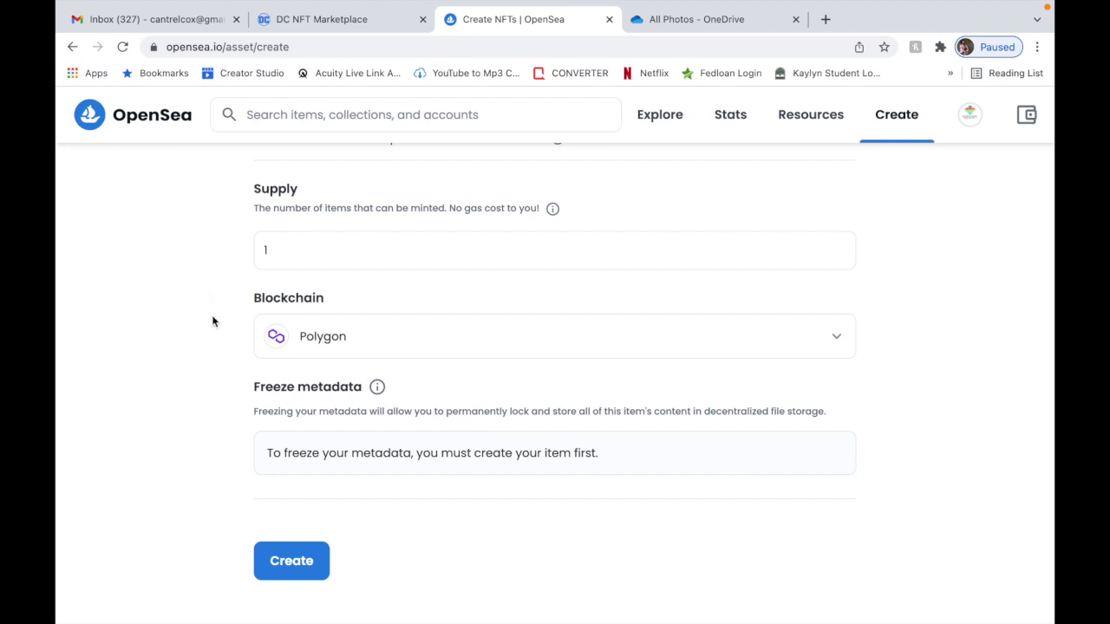
pyautogui.scroll(15, 213, 322)
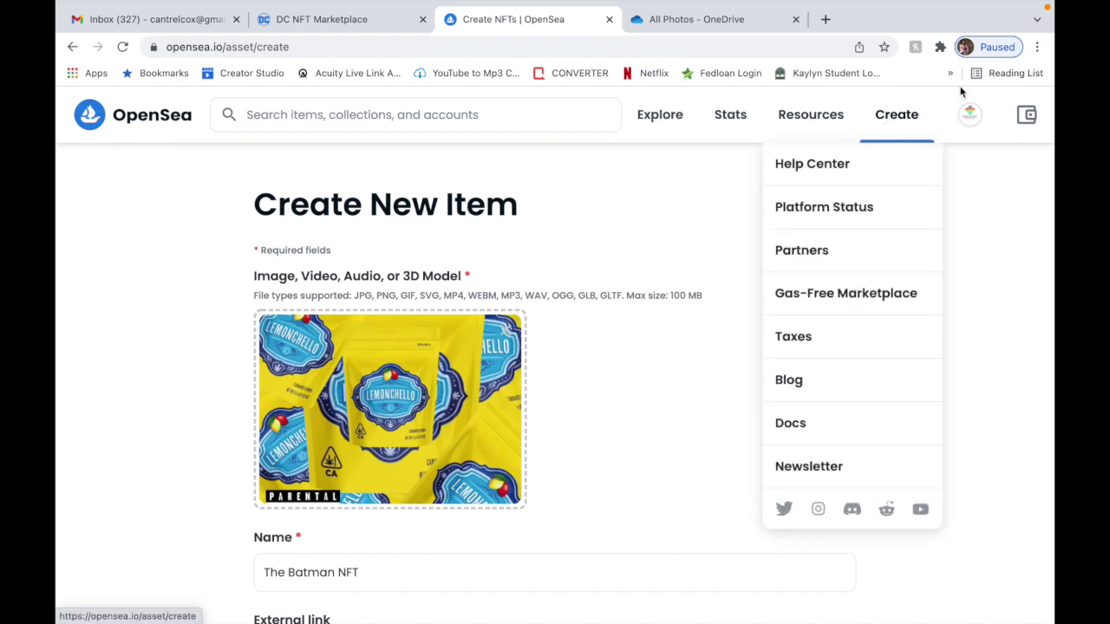
# Browse the Collected NFTs on the account's Profile page, then return to opensea.io.
pyautogui.moveTo(968, 111)
pyautogui.click(929, 162)
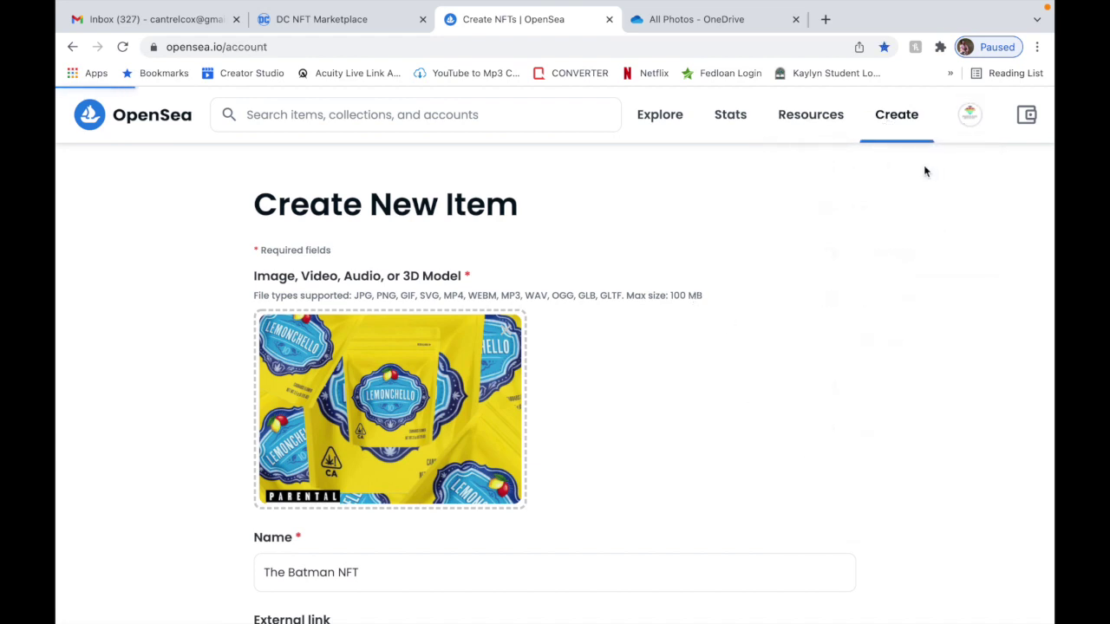
pyautogui.scroll(-4, 528, 434)
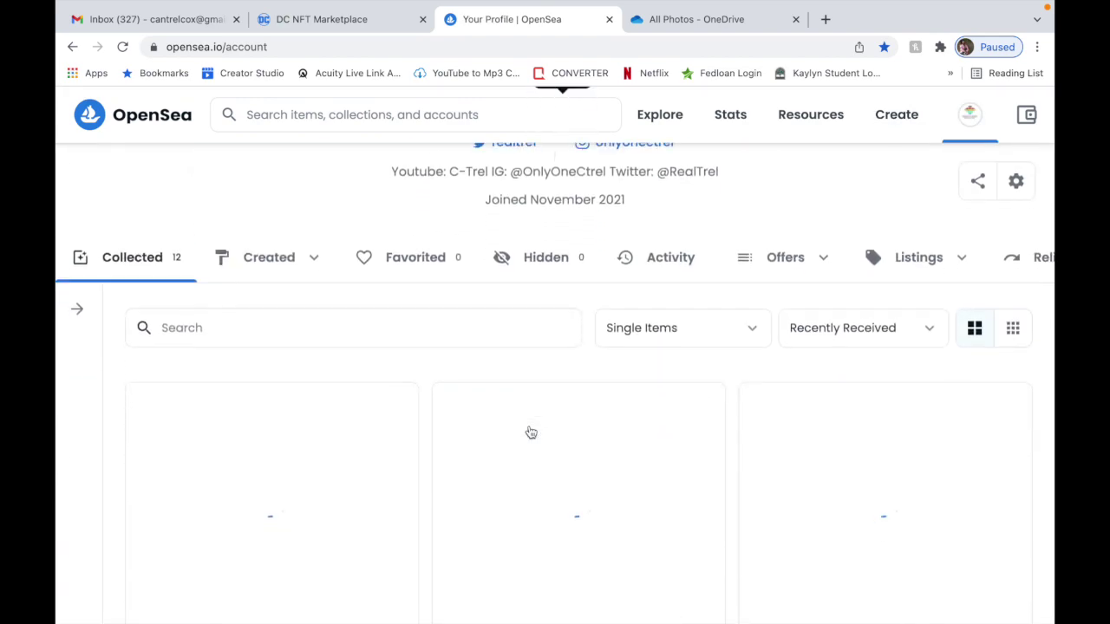
pyautogui.scroll(-2, 531, 433)
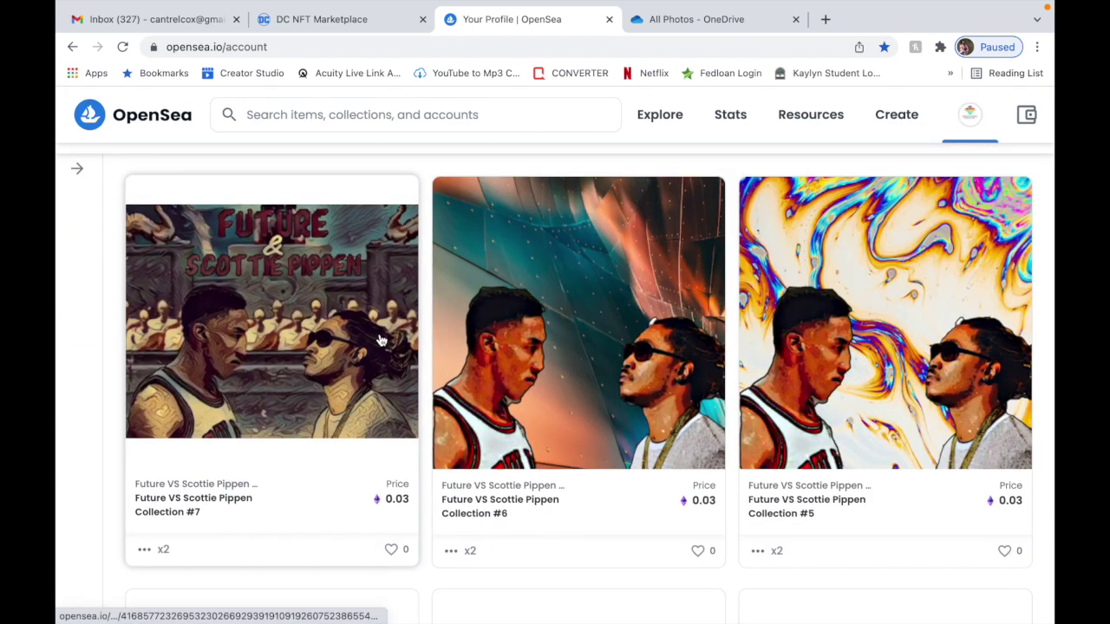
pyautogui.scroll(5, 379, 340)
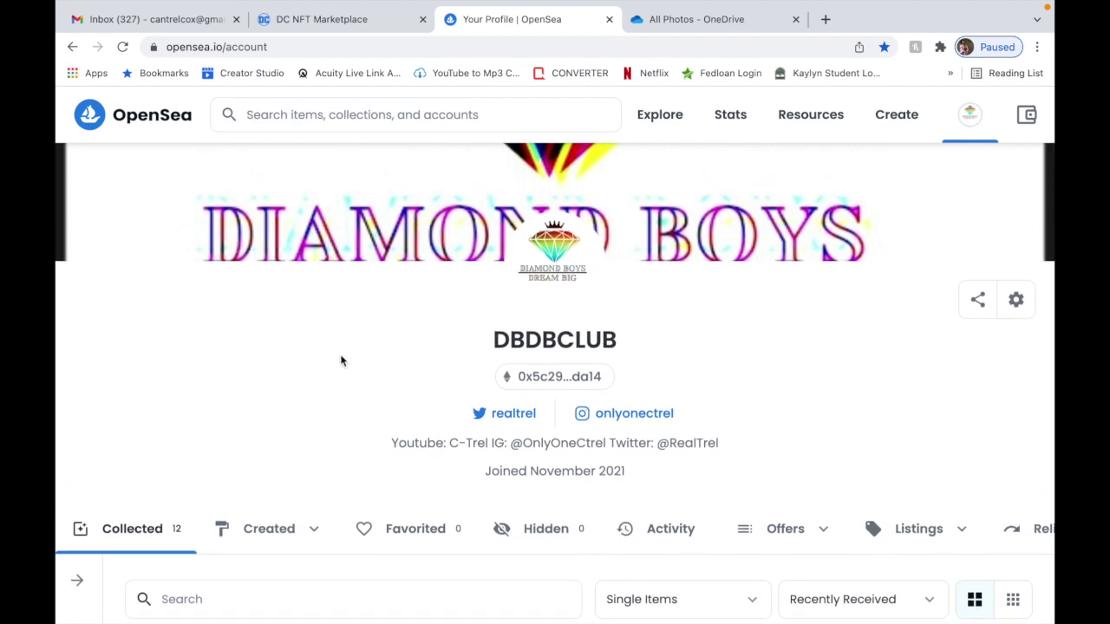
pyautogui.scroll(1, 344, 329)
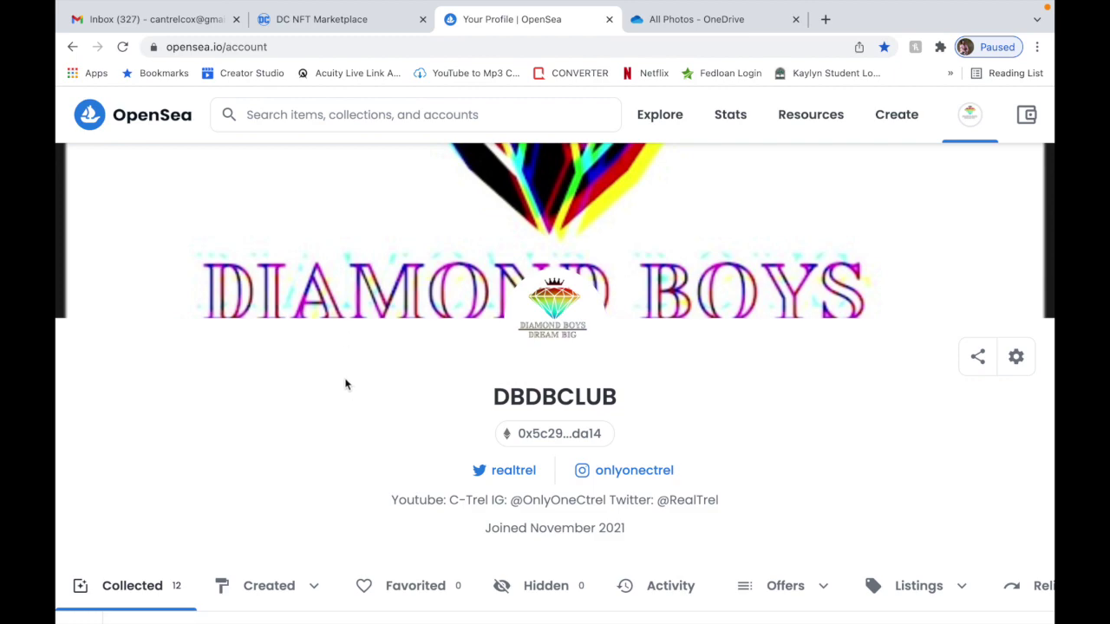
pyautogui.scroll(-4, 339, 400)
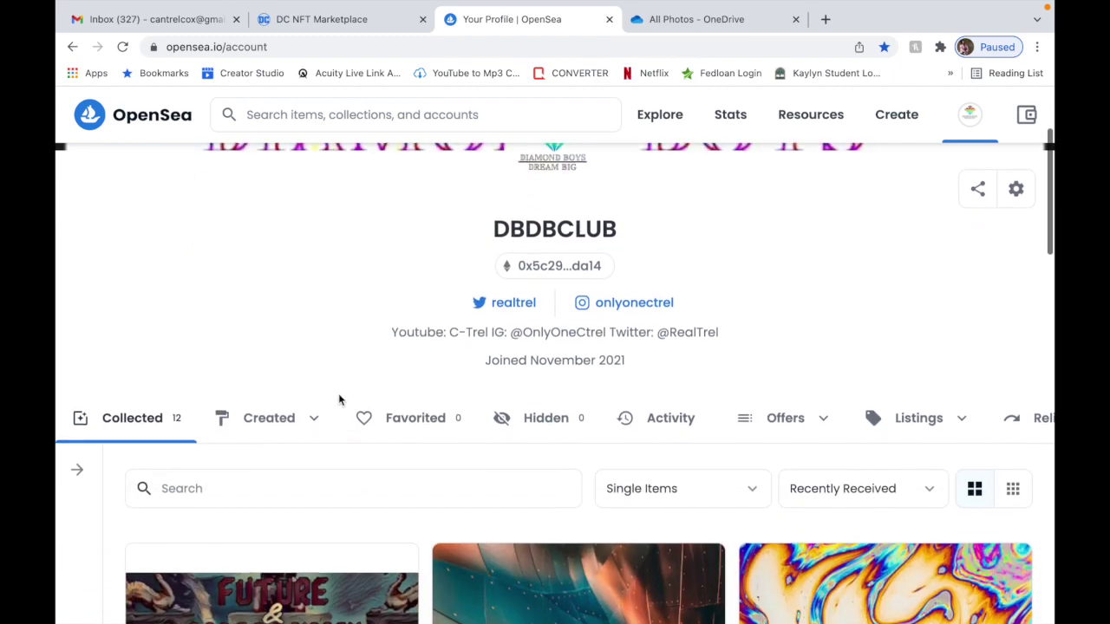
pyautogui.scroll(-1, 339, 400)
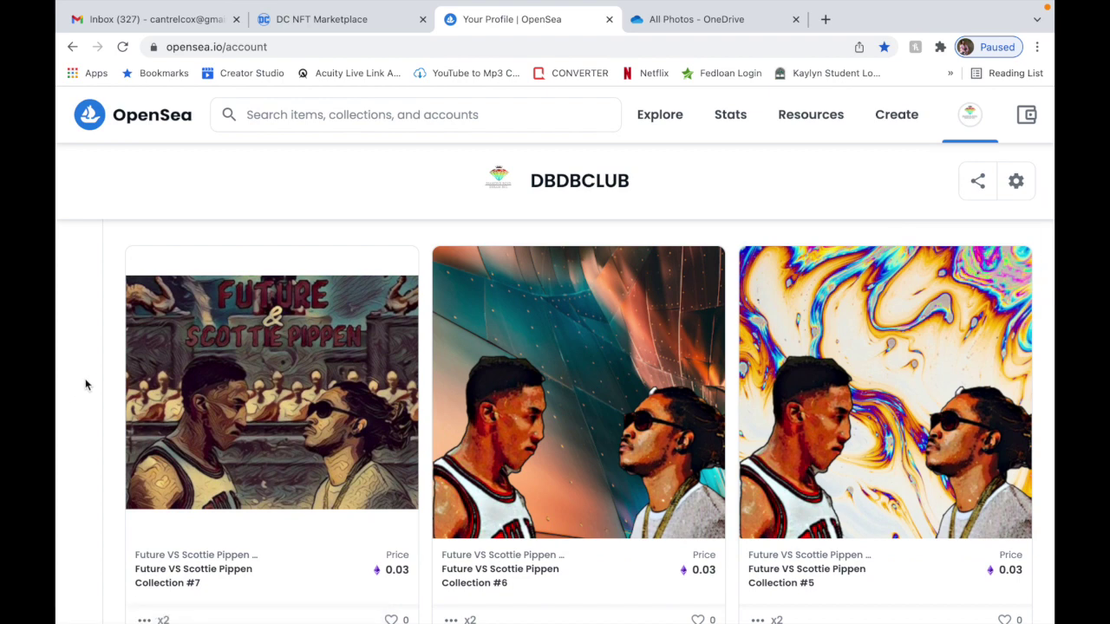
pyautogui.scroll(5, 87, 382)
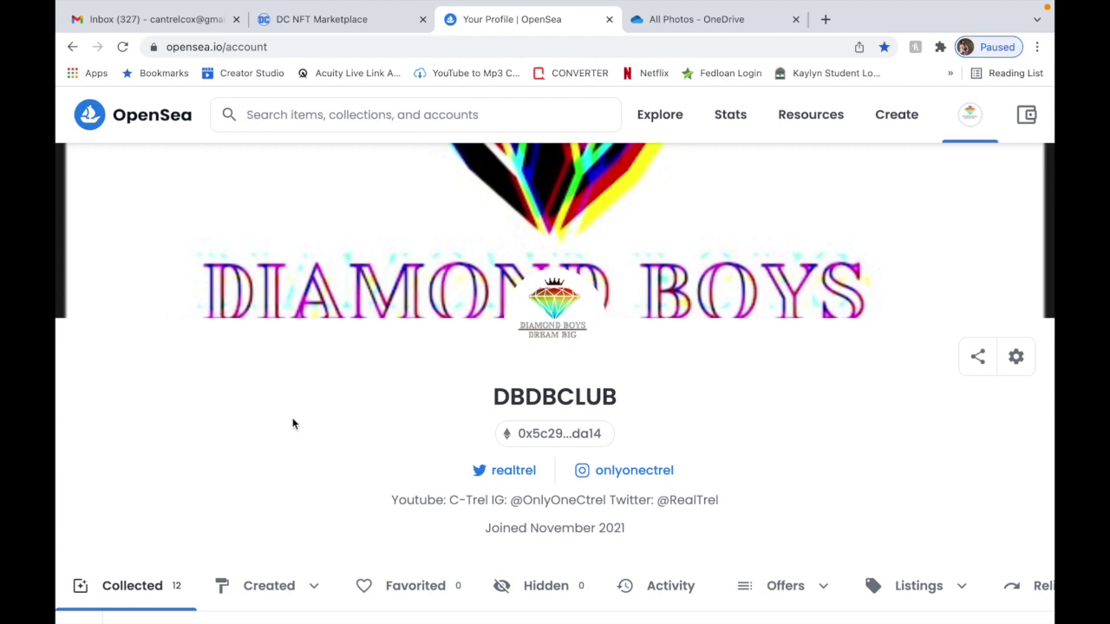
pyautogui.click(112, 127)
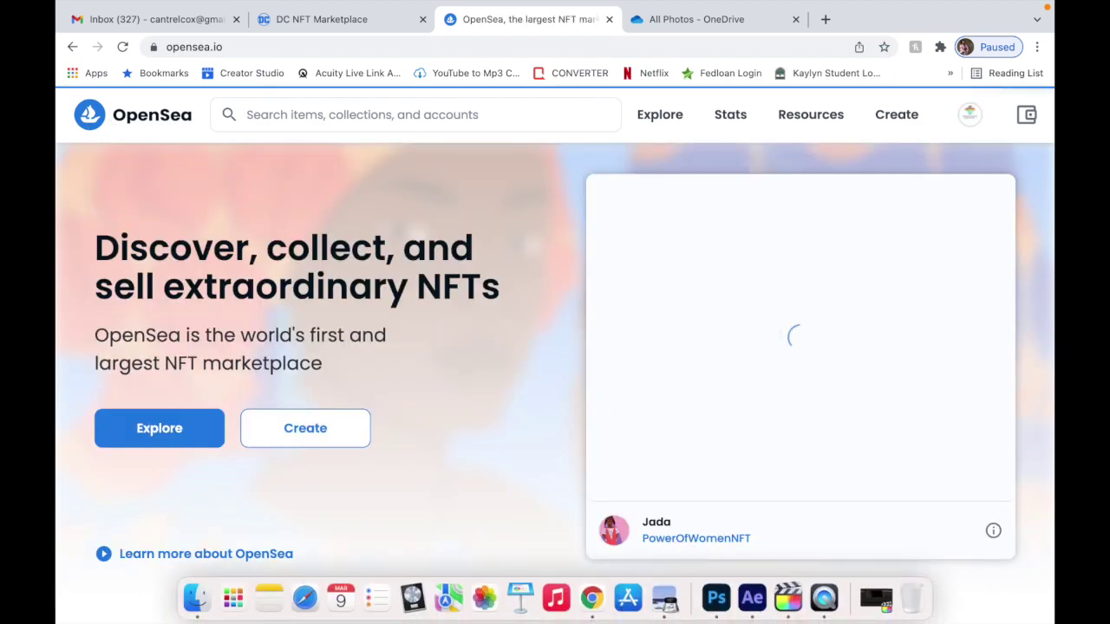